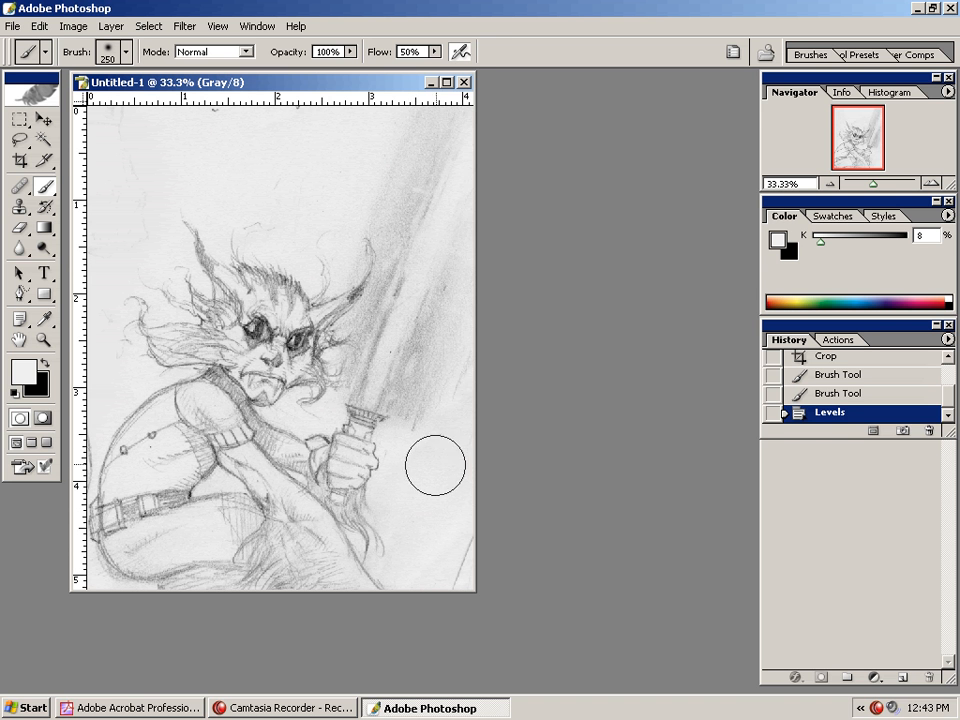
# - Touch up the blank background below the sword hilt and darken the sketch with Levels, midtones 0.59 and output white 138
pyautogui.moveTo(433, 482); pyautogui.dragTo(432, 488)
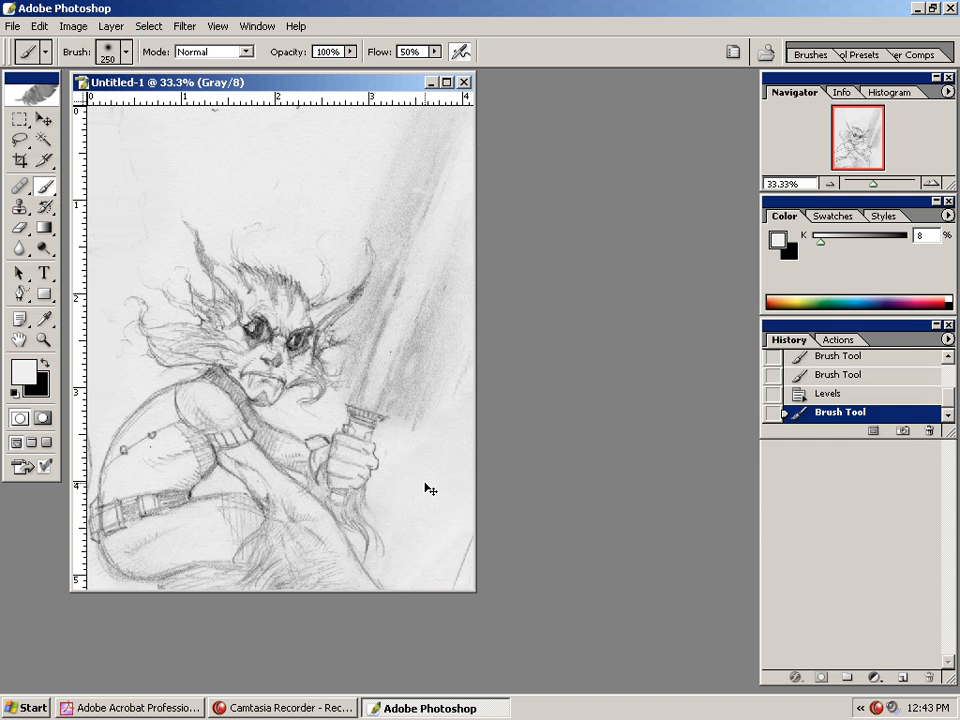
pyautogui.hotkey('ctrl', 'l')
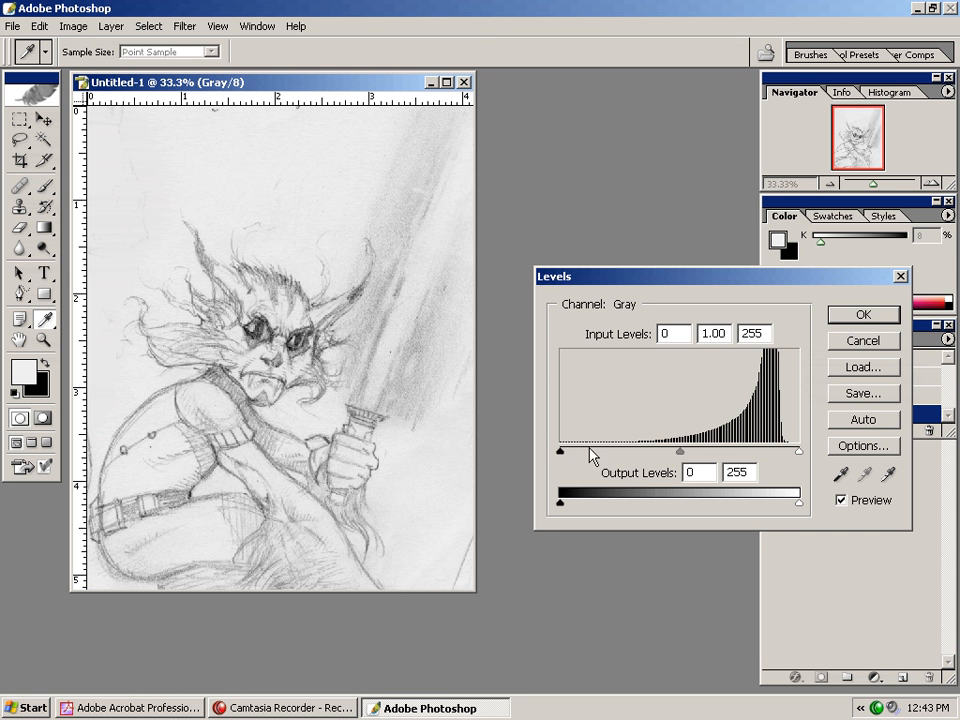
pyautogui.moveTo(680, 452); pyautogui.dragTo(718, 458)
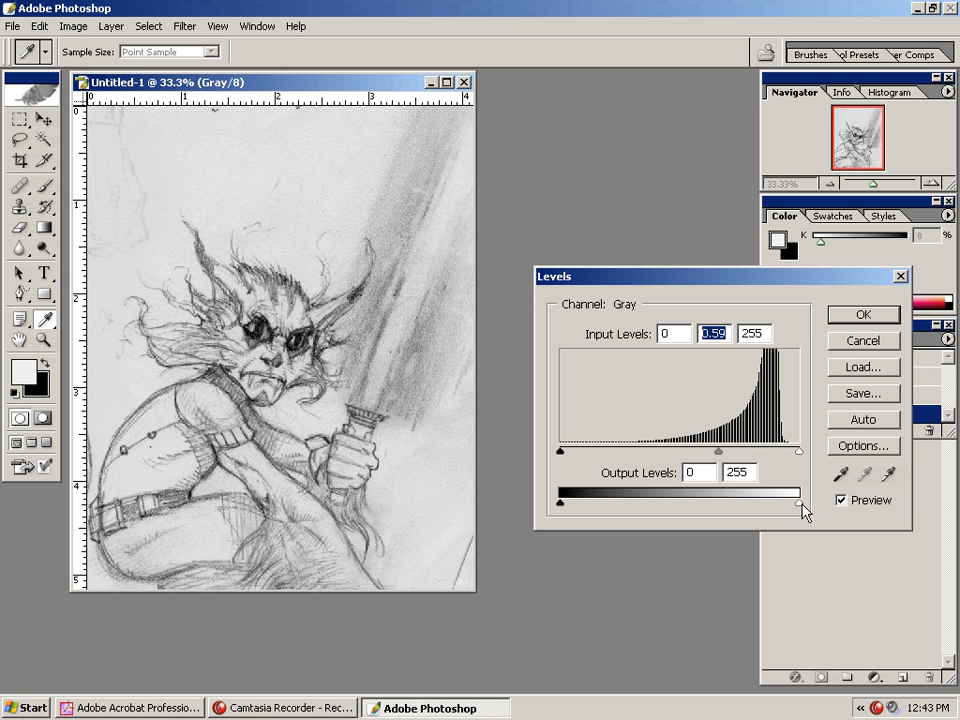
pyautogui.moveTo(799, 503)
pyautogui.mouseDown()
pyautogui.moveTo(763, 508)
pyautogui.moveTo(792, 508)
pyautogui.mouseUp()
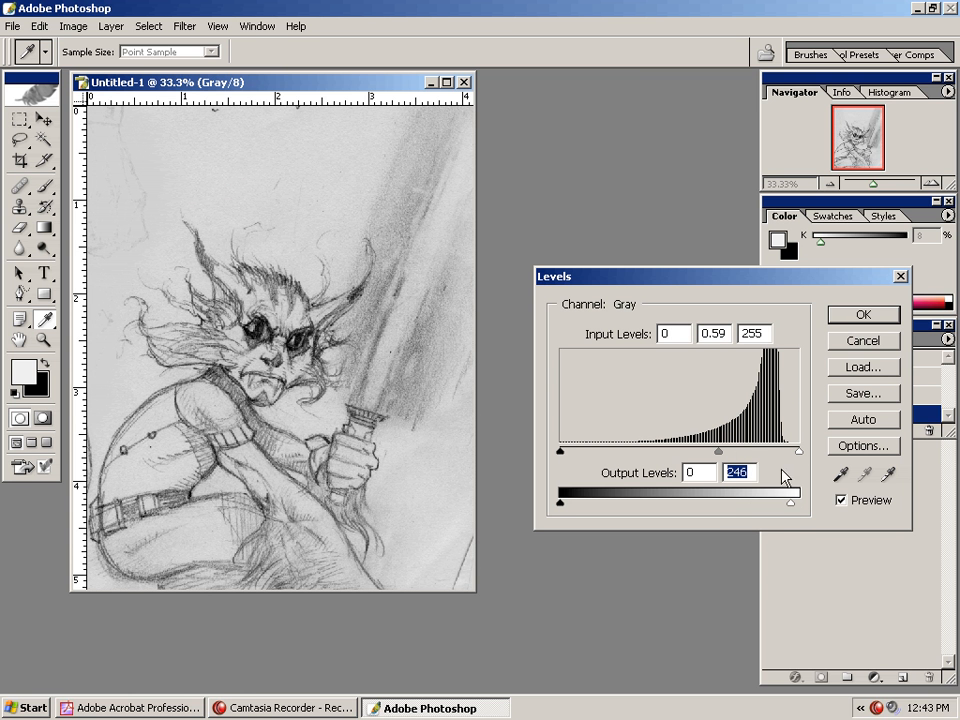
pyautogui.moveTo(796, 504); pyautogui.dragTo(692, 517)
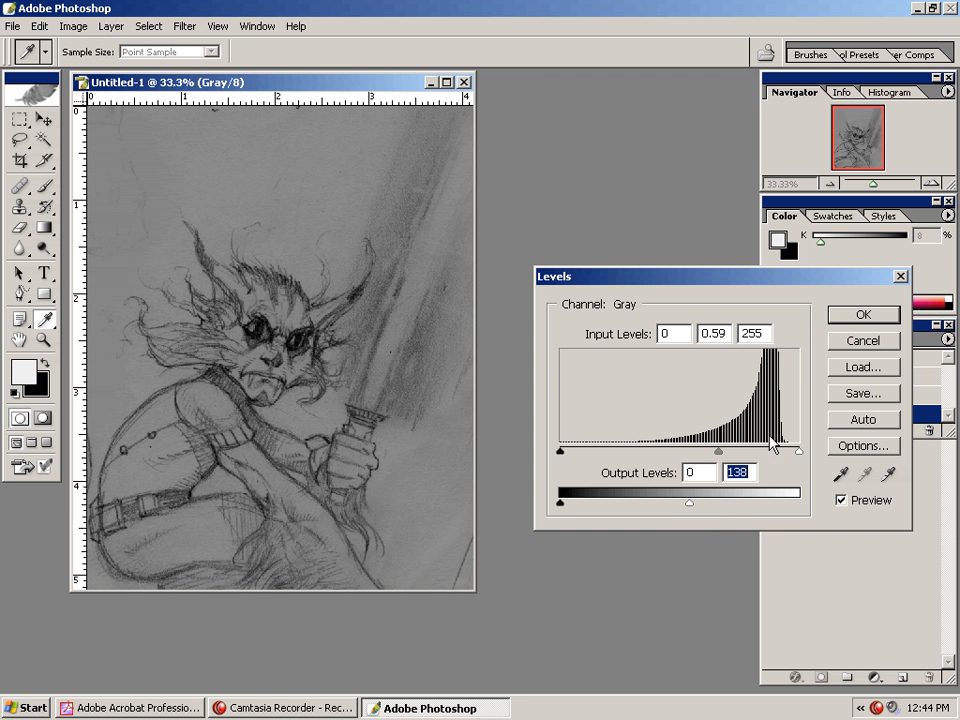
pyautogui.click(840, 318)
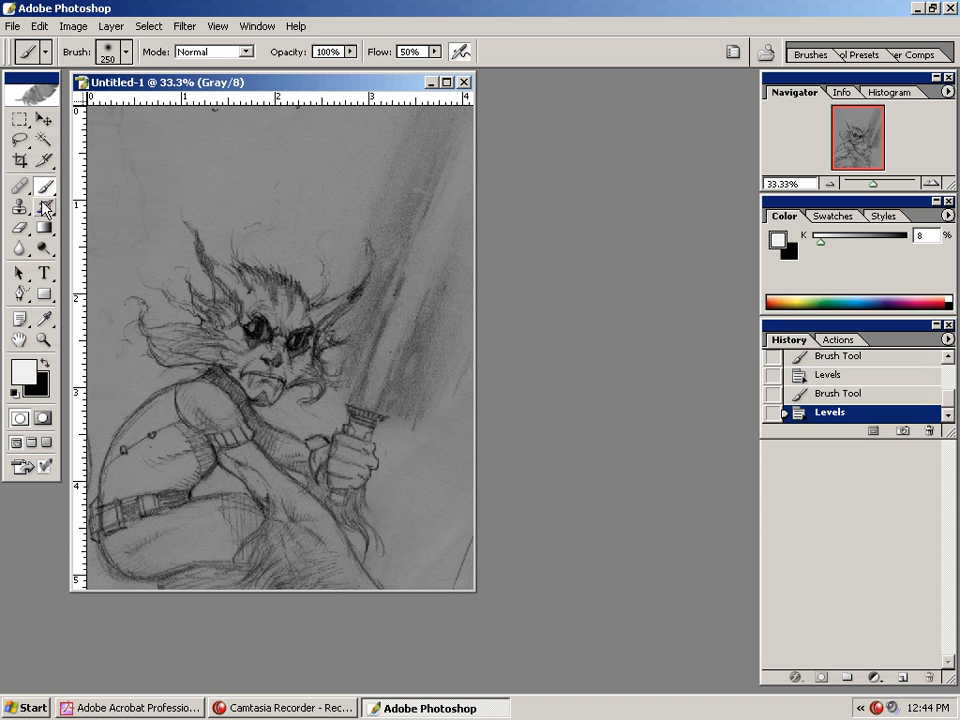
# - Dodge the highlights along the lightsaber blade at 30% exposure with a 125 px brush, undoing the excess strokes
pyautogui.click(44, 248)
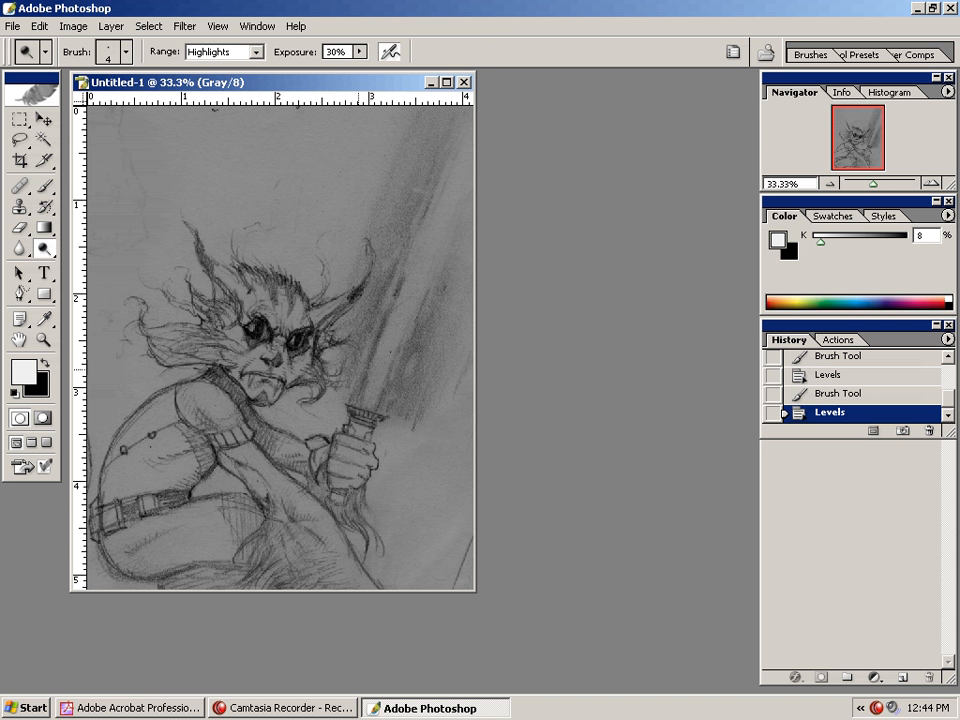
pyautogui.press(']')
pyautogui.press(']')
pyautogui.press(']')
pyautogui.press(']')
pyautogui.press(']')
pyautogui.press(']')
pyautogui.press(']')
pyautogui.moveTo(373, 391)
pyautogui.mouseDown()
pyautogui.moveTo(444, 180)
pyautogui.moveTo(376, 385)
pyautogui.moveTo(419, 255)
pyautogui.moveTo(386, 343)
pyautogui.mouseUp()
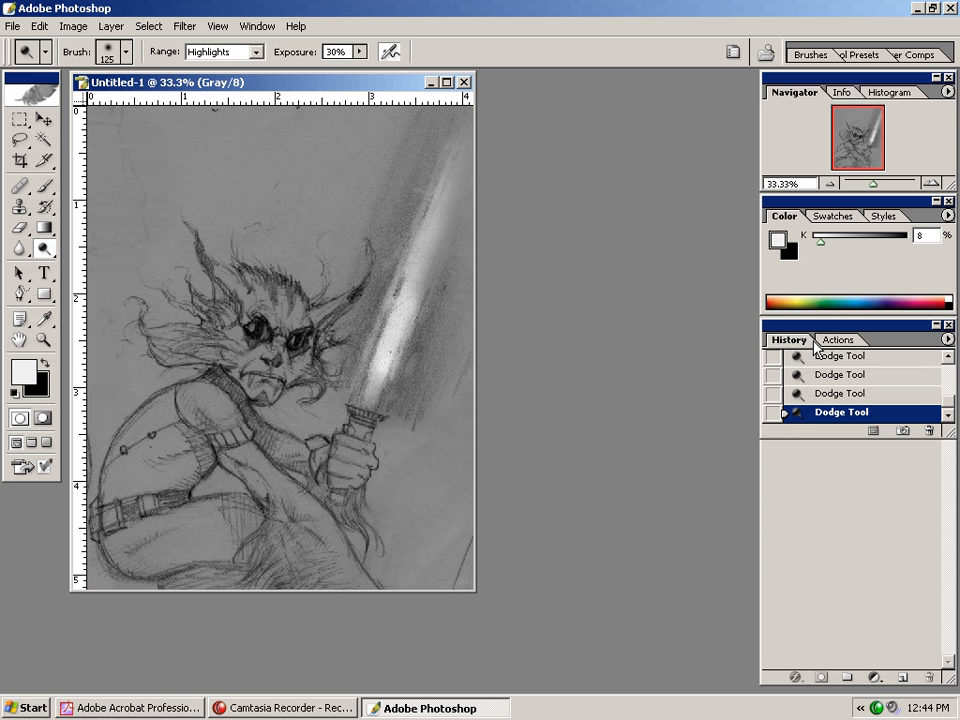
pyautogui.hotkey('ctrl', 'alt', 'z')
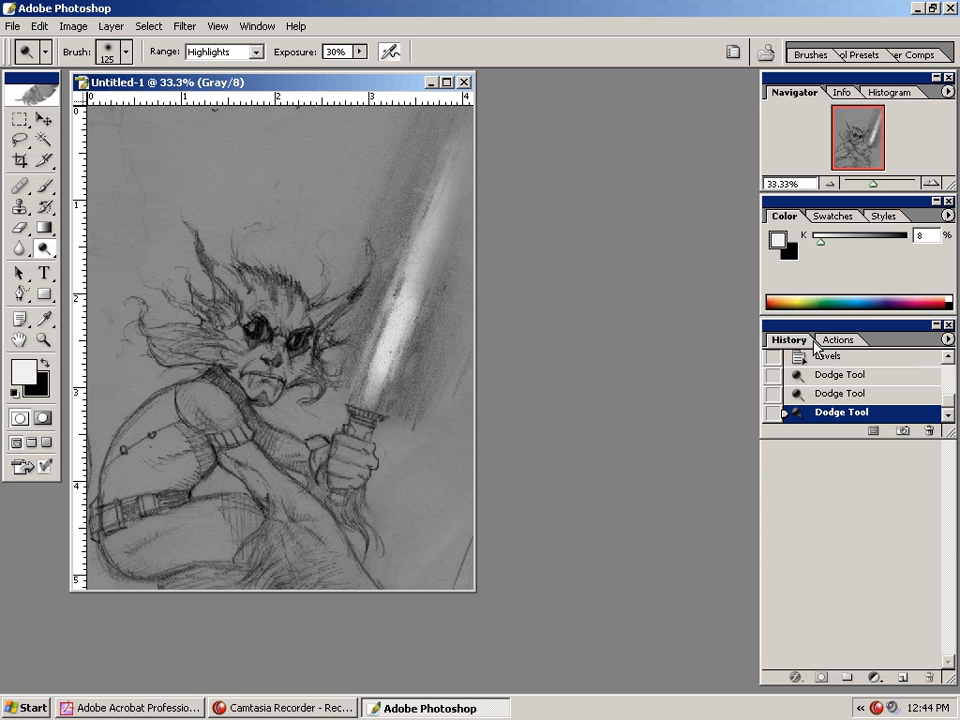
pyautogui.moveTo(445, 240)
pyautogui.mouseDown()
pyautogui.moveTo(460, 170)
pyautogui.moveTo(383, 370)
pyautogui.moveTo(414, 295)
pyautogui.moveTo(380, 403)
pyautogui.mouseUp()
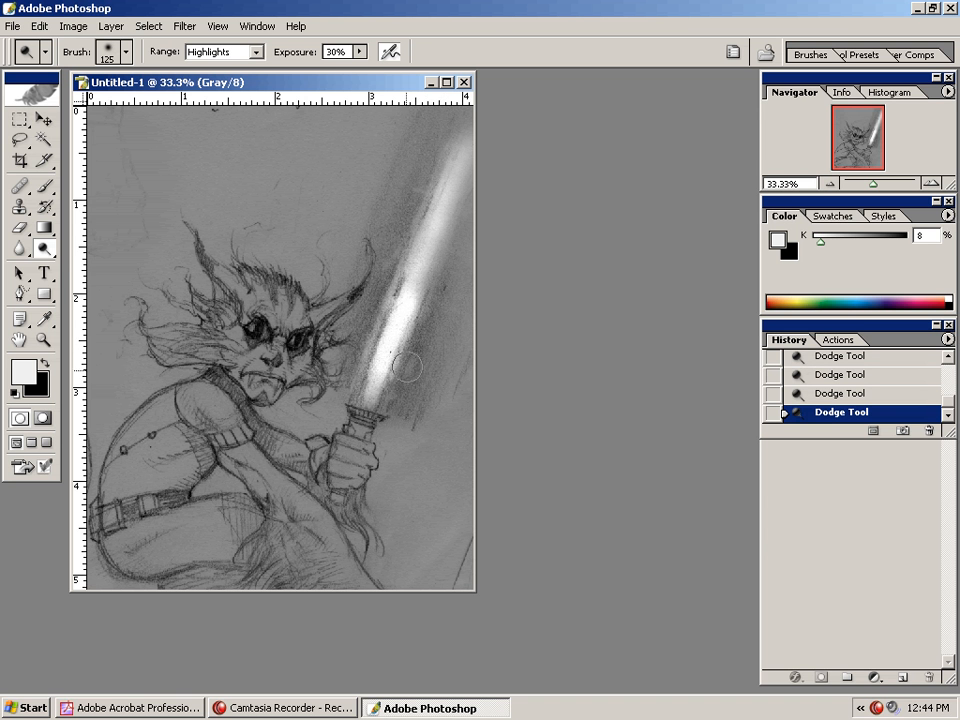
pyautogui.hotkey('ctrl', 'z')
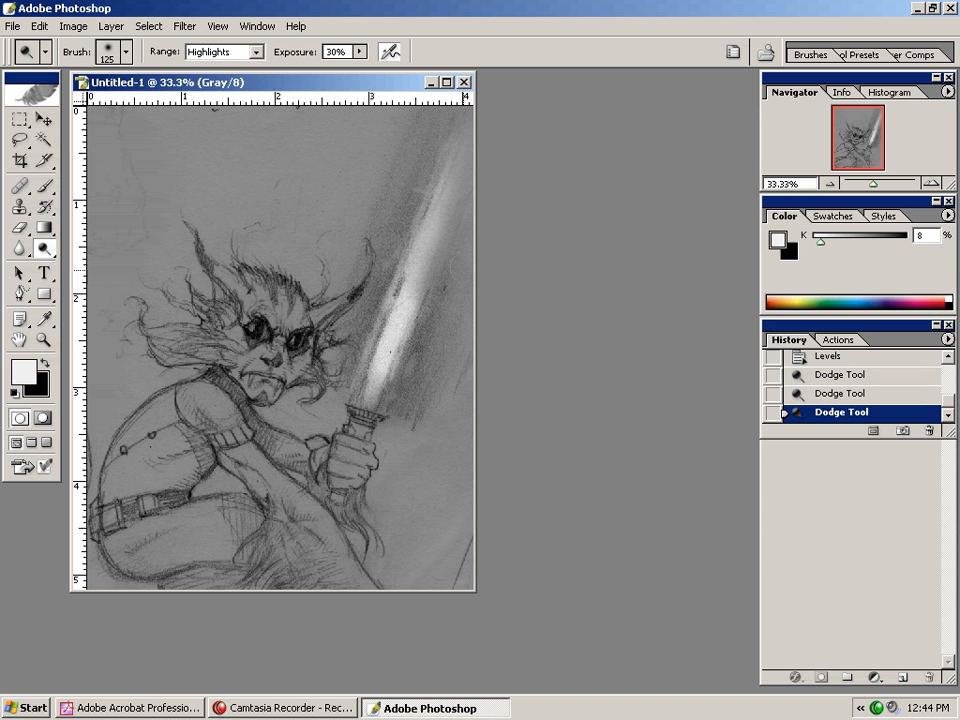
# - Dodge soft light areas onto the creature's face, shoulder, torso, thigh and sword hand
pyautogui.moveTo(317, 346)
pyautogui.mouseDown()
pyautogui.moveTo(258, 326)
pyautogui.moveTo(284, 297)
pyautogui.moveTo(266, 324)
pyautogui.moveTo(268, 346)
pyautogui.moveTo(250, 333)
pyautogui.moveTo(265, 382)
pyautogui.mouseUp()
pyautogui.moveTo(203, 405)
pyautogui.mouseDown()
pyautogui.moveTo(295, 515)
pyautogui.moveTo(231, 445)
pyautogui.mouseUp()
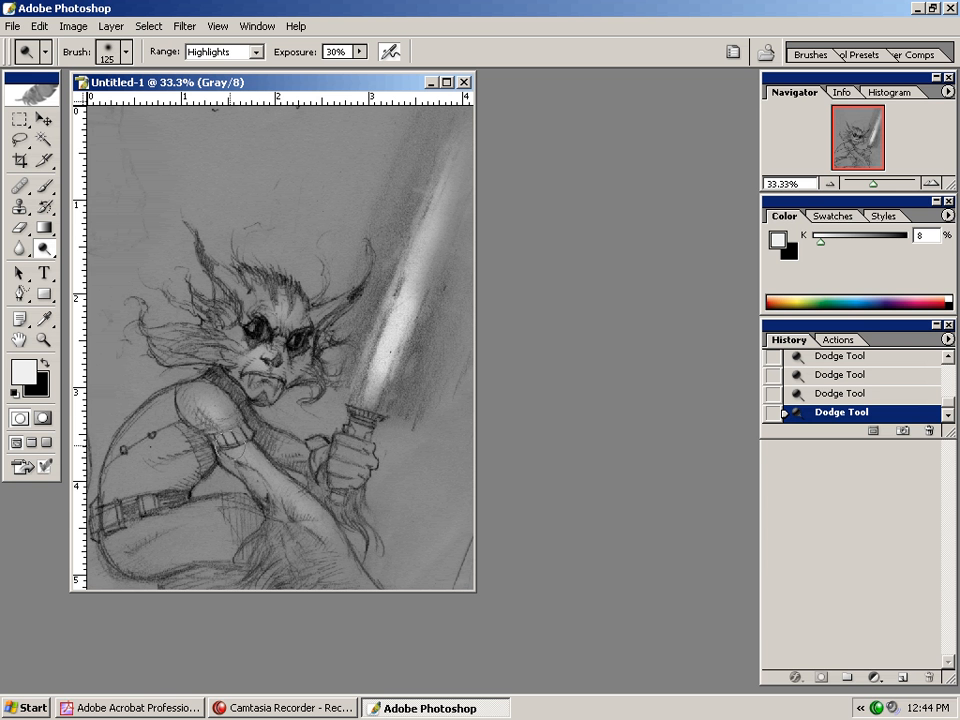
pyautogui.moveTo(188, 478)
pyautogui.mouseDown()
pyautogui.moveTo(152, 492)
pyautogui.moveTo(167, 413)
pyautogui.moveTo(142, 440)
pyautogui.mouseUp()
pyautogui.moveTo(168, 535)
pyautogui.mouseDown()
pyautogui.moveTo(151, 557)
pyautogui.moveTo(241, 540)
pyautogui.moveTo(235, 529)
pyautogui.mouseUp()
pyautogui.moveTo(355, 465); pyautogui.dragTo(345, 471)
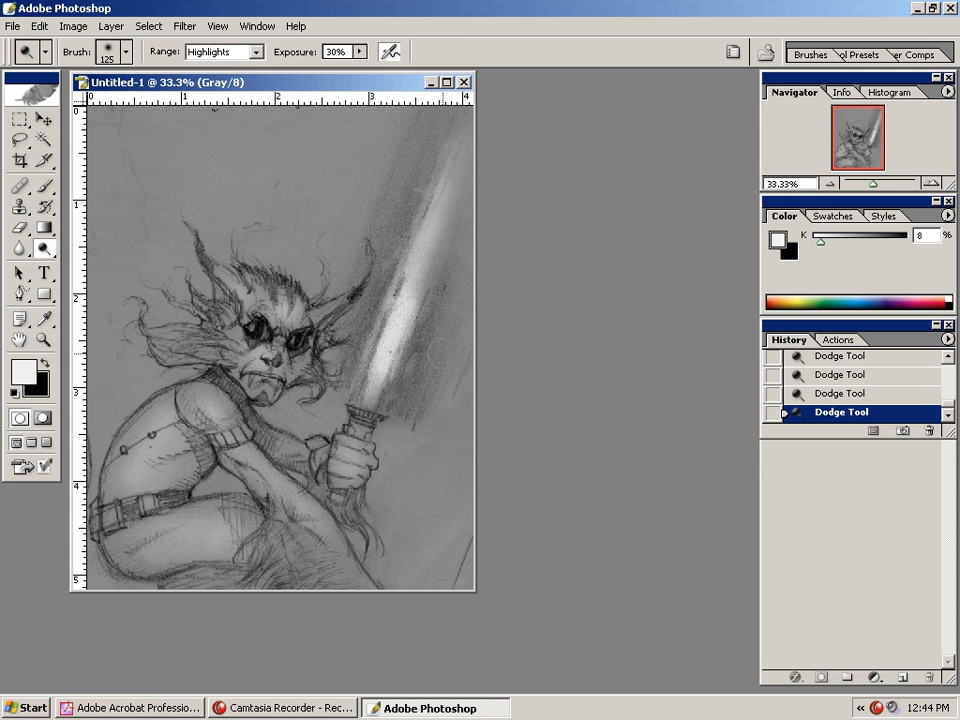
# - Load the Capcom preset for the Brush tool and review its brush dynamics settings
pyautogui.press('b')
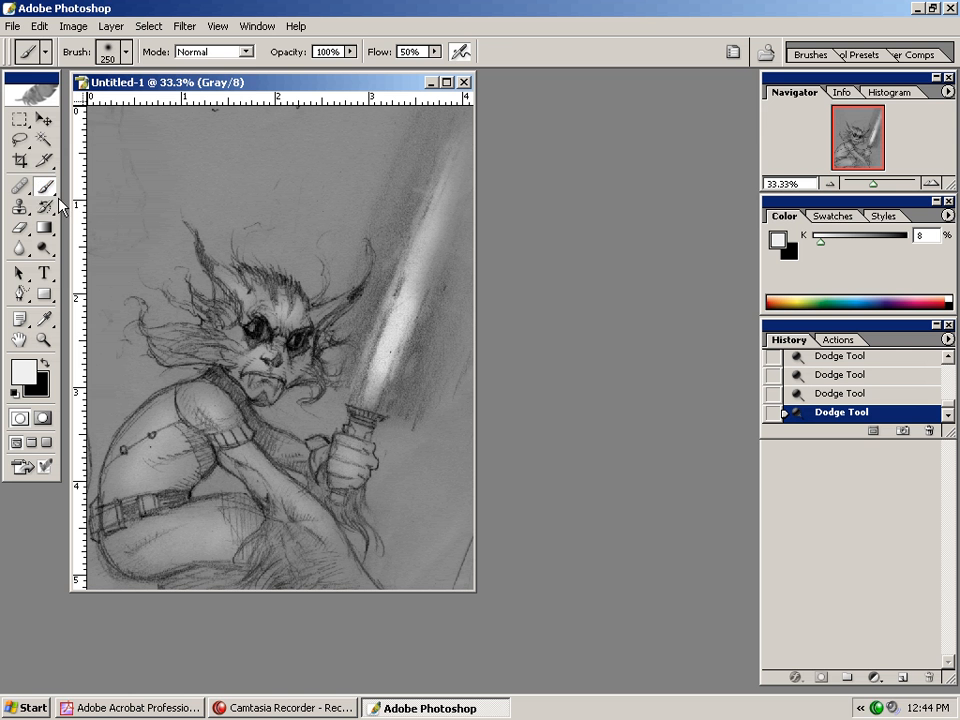
pyautogui.click(45, 53)
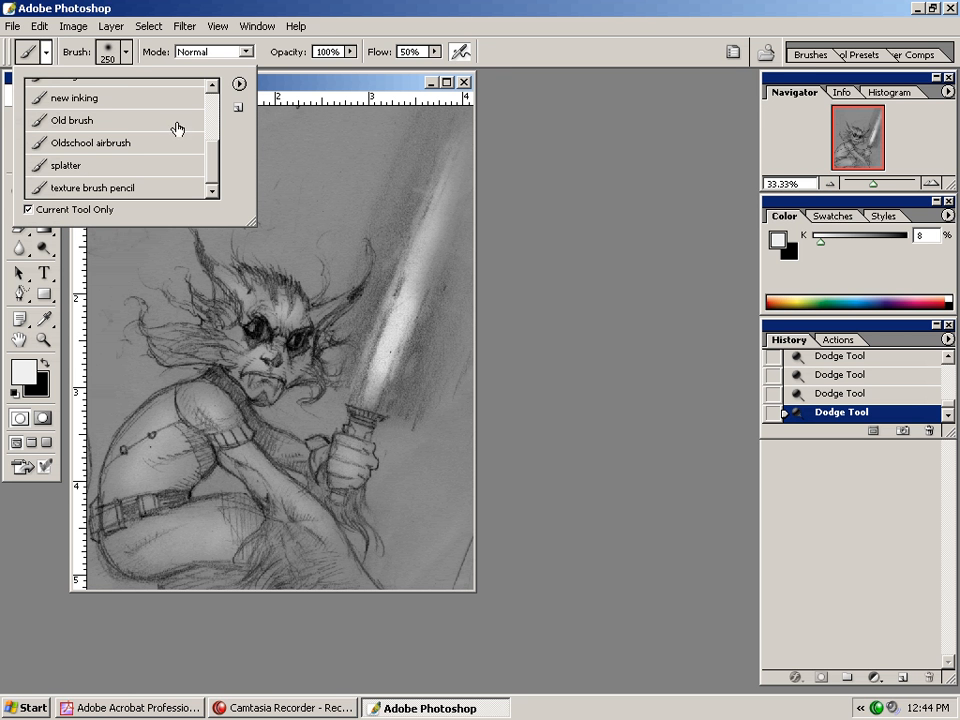
pyautogui.moveTo(213, 165); pyautogui.dragTo(217, 117)
pyautogui.click(130, 150)
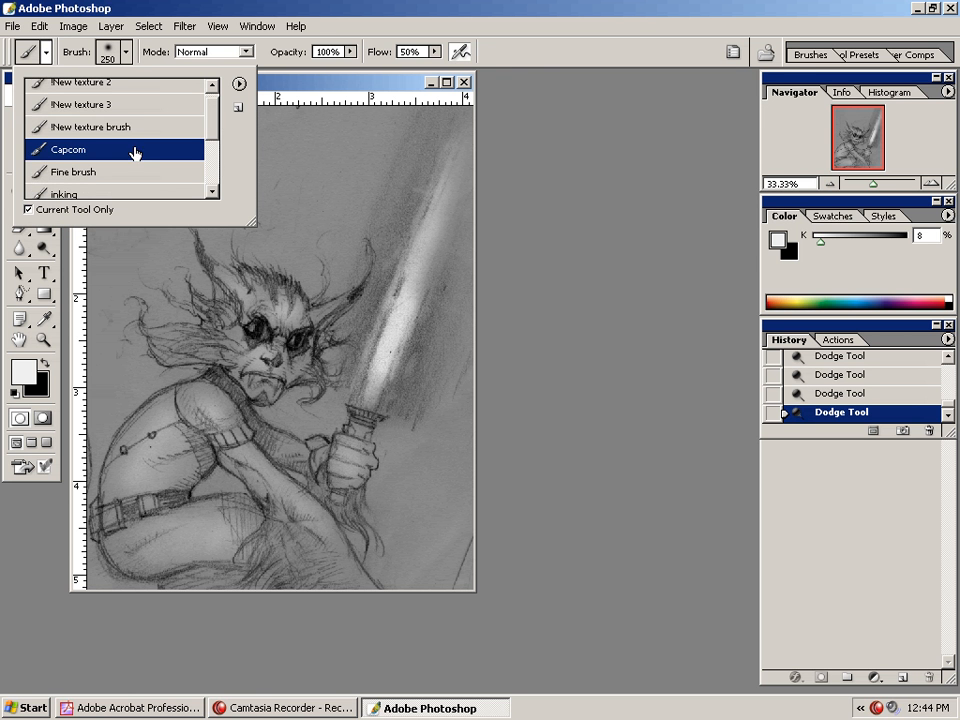
pyautogui.click(300, 27)
pyautogui.click(345, 27)
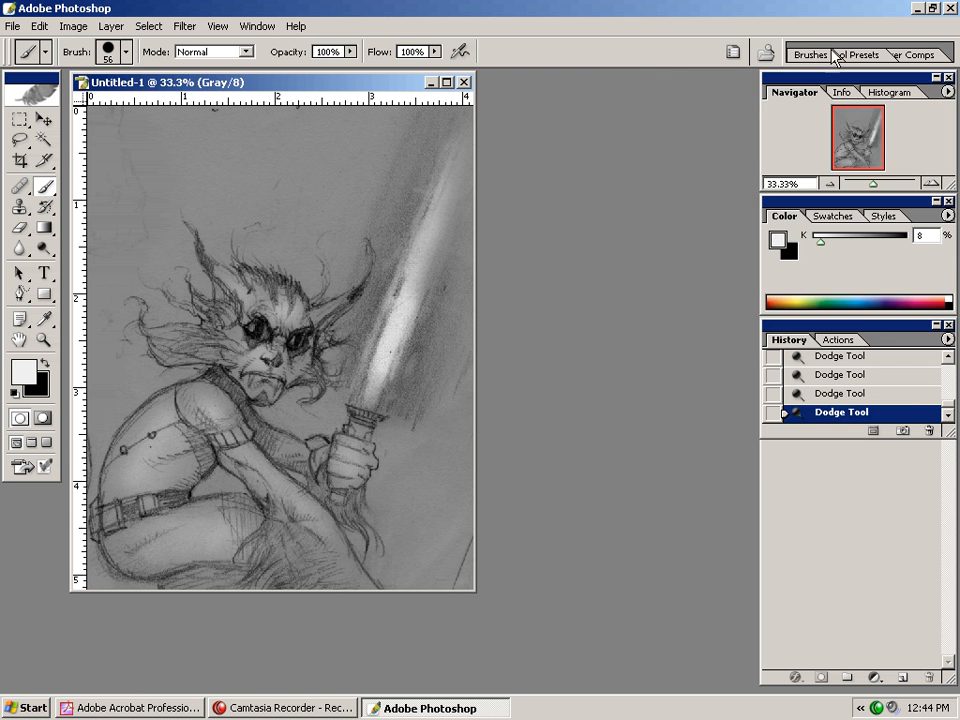
pyautogui.click(812, 55)
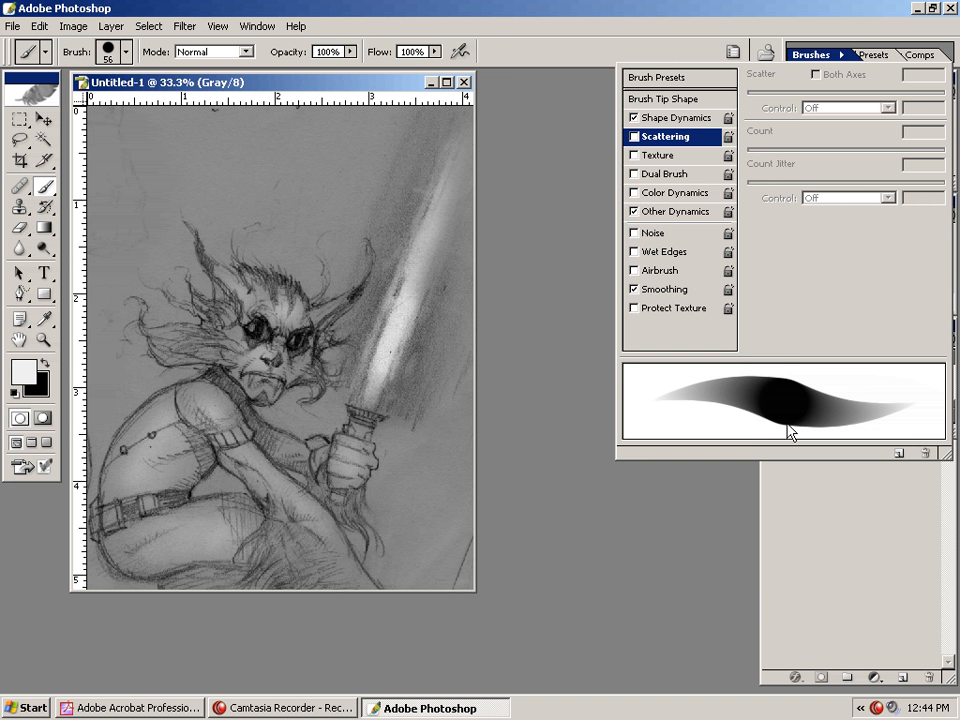
pyautogui.click(578, 69)
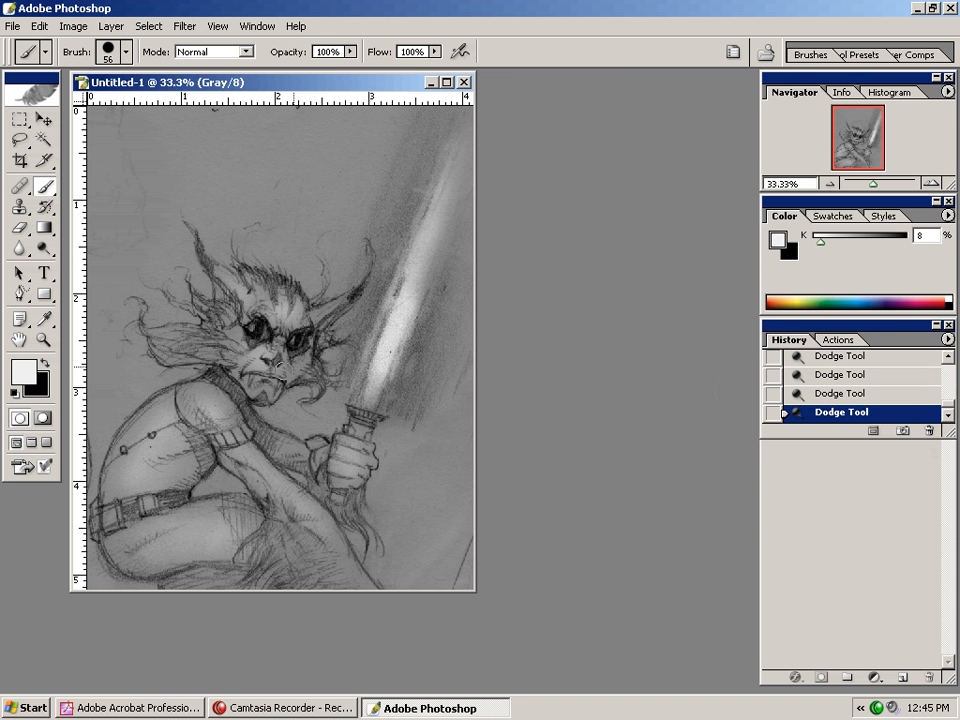
# - Paint light highlights on the creature's upper horn, forehead and brow with a 20 px brush
pyautogui.press('[')
pyautogui.press('[')
pyautogui.press('[')
pyautogui.press('[')
pyautogui.click(200, 268)
pyautogui.click(202, 267)
pyautogui.click(204, 266)
pyautogui.click(206, 264)
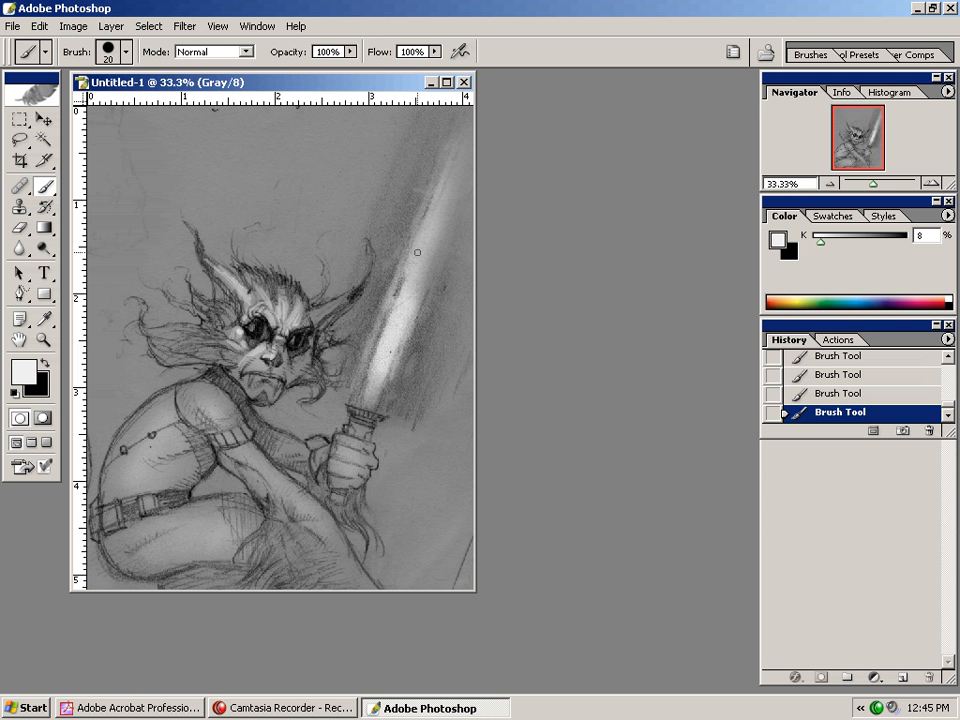
# - Enlarge the brush to 70 px and paint a light tone along the creature's forearm
pyautogui.press(']')
pyautogui.press(']')
pyautogui.press(']')
pyautogui.press(']')
pyautogui.press(']')
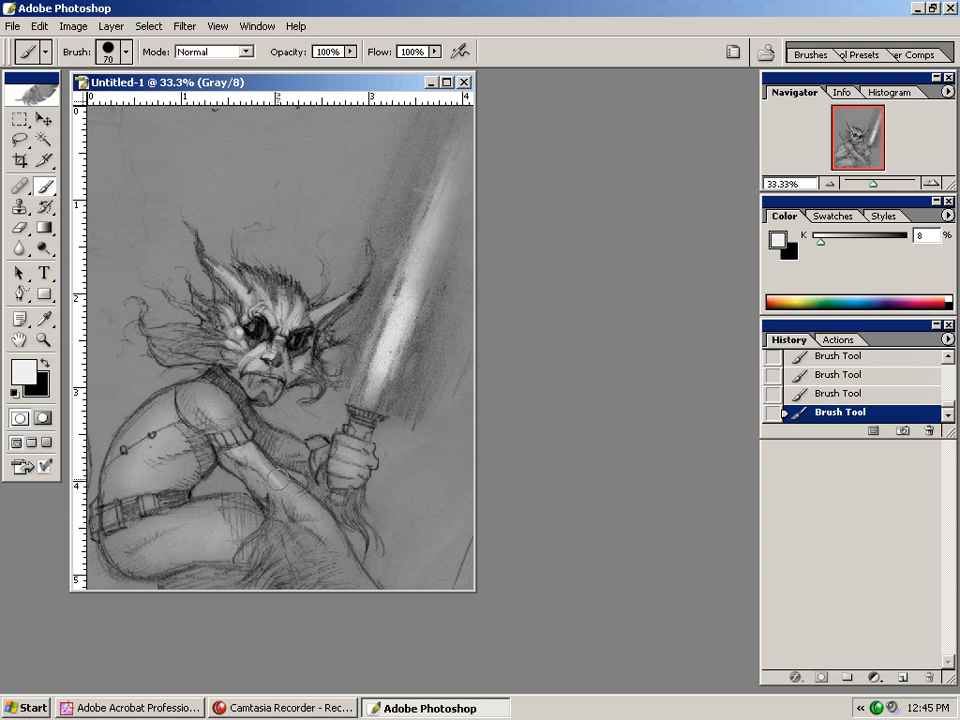
pyautogui.moveTo(302, 503); pyautogui.dragTo(338, 544)
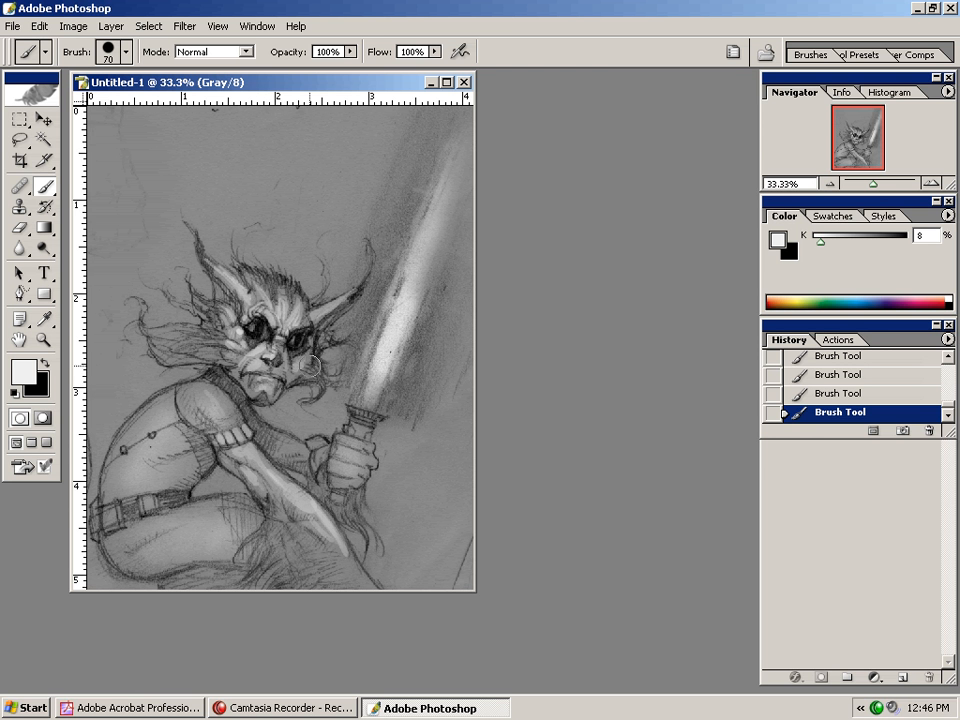
# - Paint highlights on the face and across the creature's large pointed ear with brush sizes between 10 and 30 px
pyautogui.press('[')
pyautogui.press('[')
pyautogui.press('[')
pyautogui.press('[')
pyautogui.press('[')
pyautogui.press('[')
pyautogui.press('[')
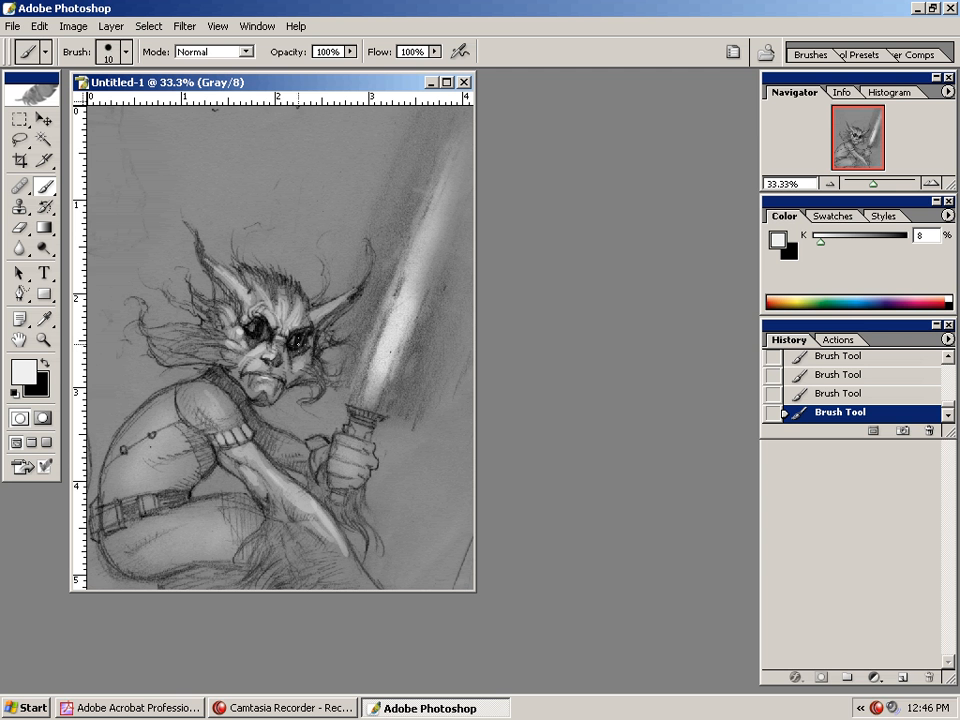
pyautogui.press(']')
pyautogui.press(']')
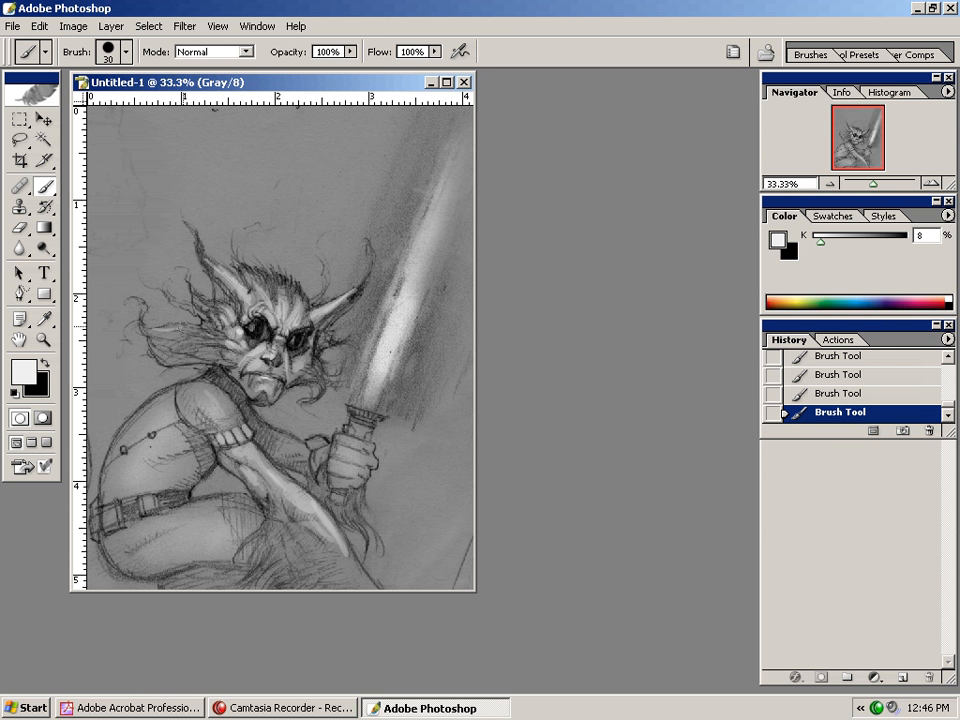
pyautogui.moveTo(175, 330)
pyautogui.mouseDown()
pyautogui.moveTo(207, 330)
pyautogui.moveTo(203, 342)
pyautogui.moveTo(225, 355)
pyautogui.mouseUp()
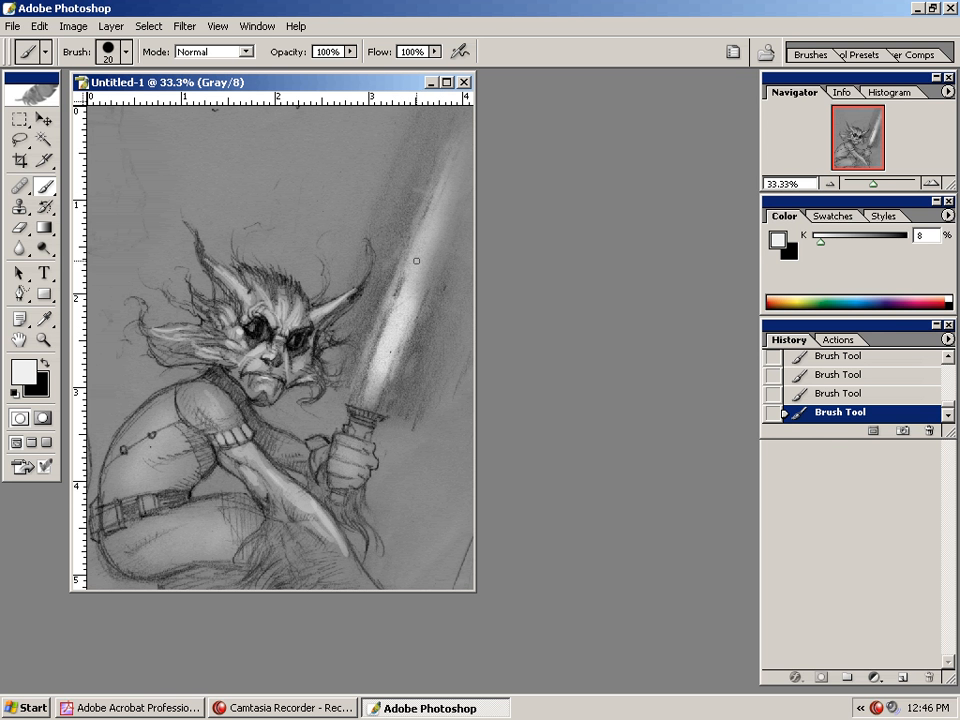
# - Paint thin rim light along the horn and face edge nearest the blade with a 9 px brush
pyautogui.press('[')
pyautogui.press('[')
pyautogui.press('[')
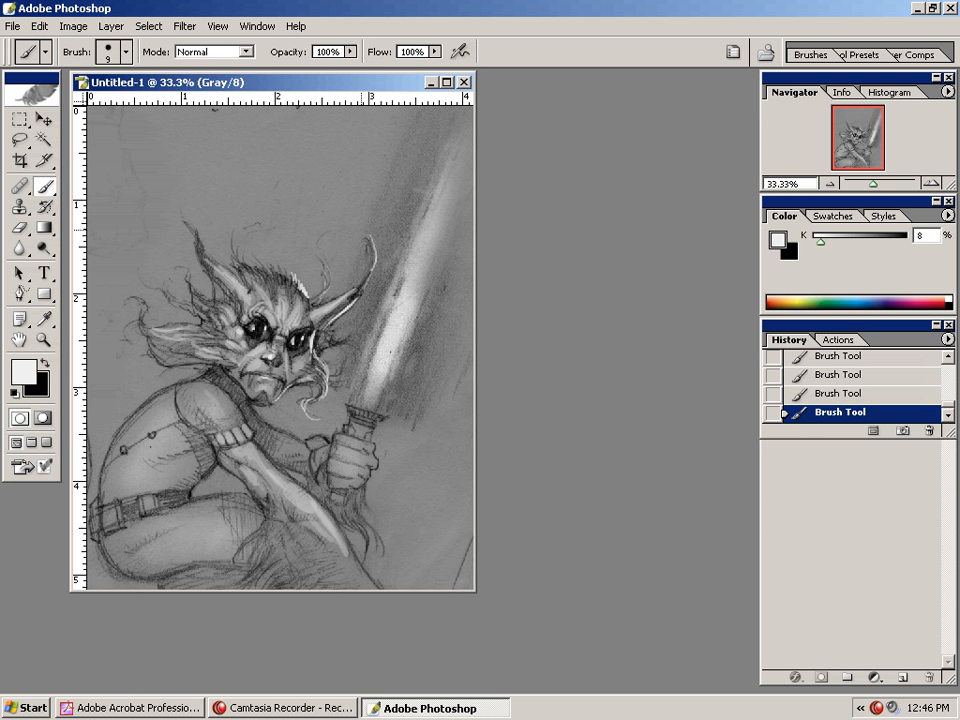
pyautogui.moveTo(371, 235)
pyautogui.mouseDown()
pyautogui.moveTo(379, 261)
pyautogui.moveTo(365, 282)
pyautogui.mouseUp()
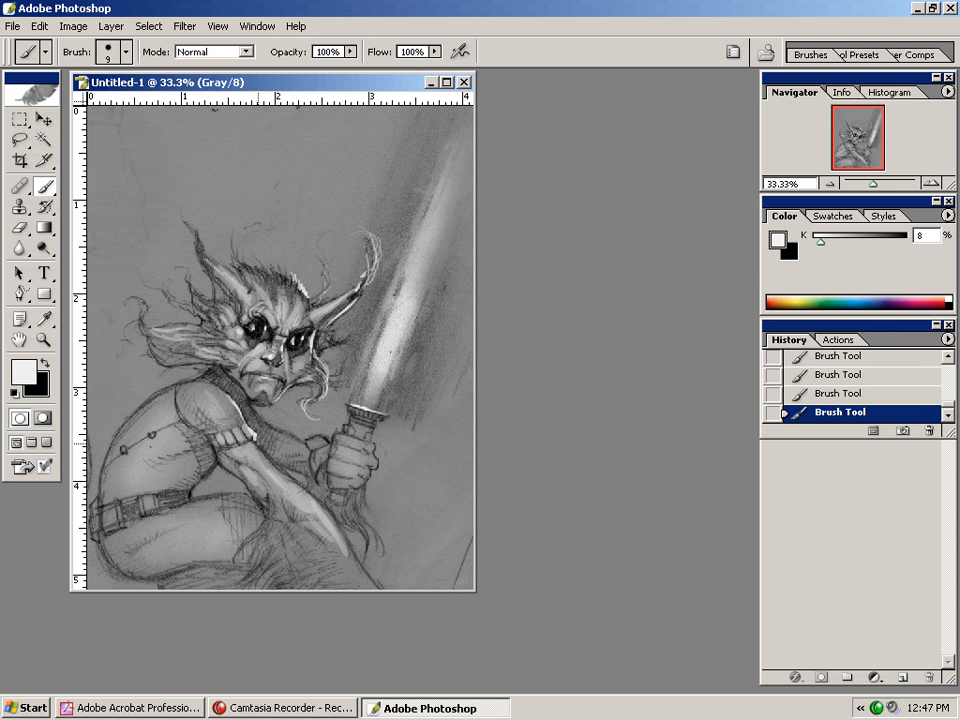
# - Paint rim light along the forearm's upper edge and the cloth strands hanging below the sword hand
pyautogui.moveTo(255, 440)
pyautogui.mouseDown()
pyautogui.moveTo(328, 515)
pyautogui.moveTo(370, 578)
pyautogui.mouseUp()
pyautogui.moveTo(340, 527); pyautogui.dragTo(373, 585)
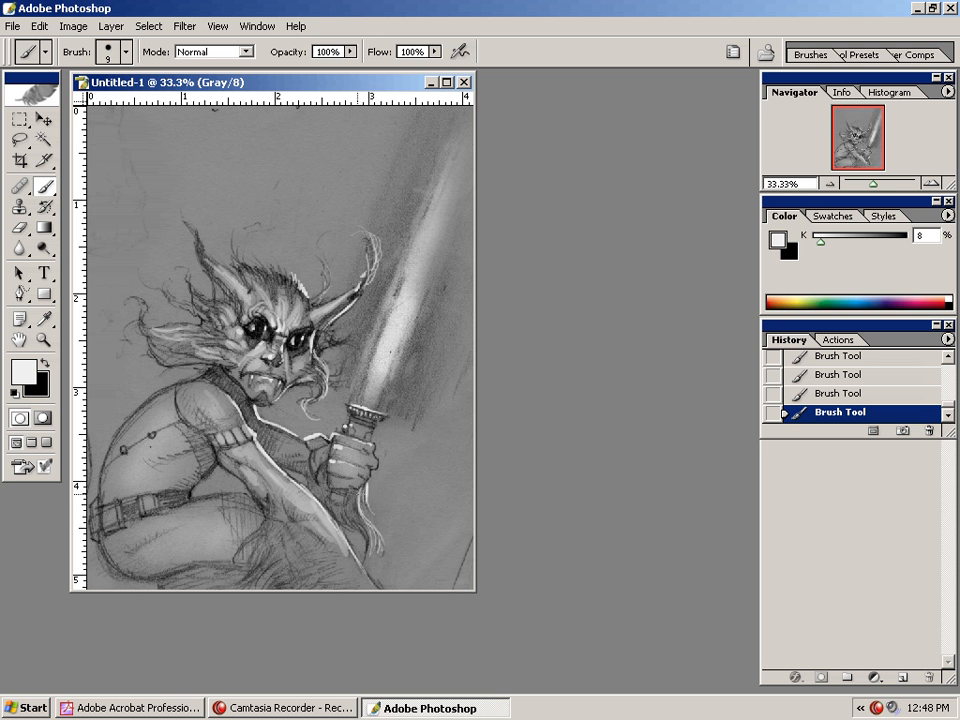
pyautogui.moveTo(368, 511); pyautogui.dragTo(362, 563)
pyautogui.moveTo(363, 486); pyautogui.dragTo(368, 518)
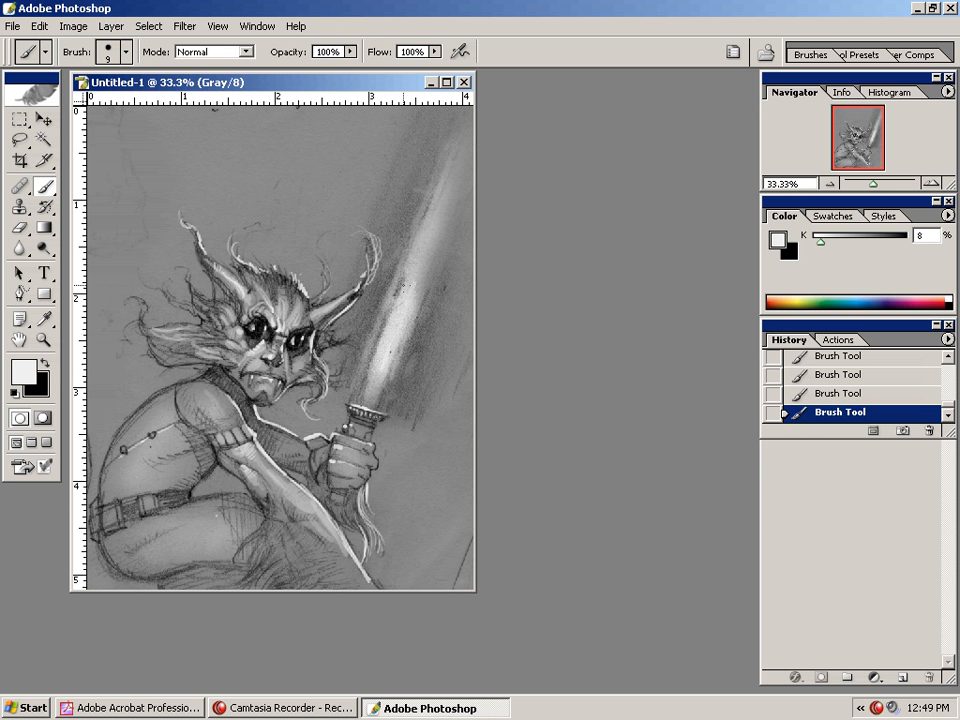
# - Brighten the core of the lightsaber blade with the Dodge tool, using a 125 px brush on highlights at 30% exposure
pyautogui.press('o')
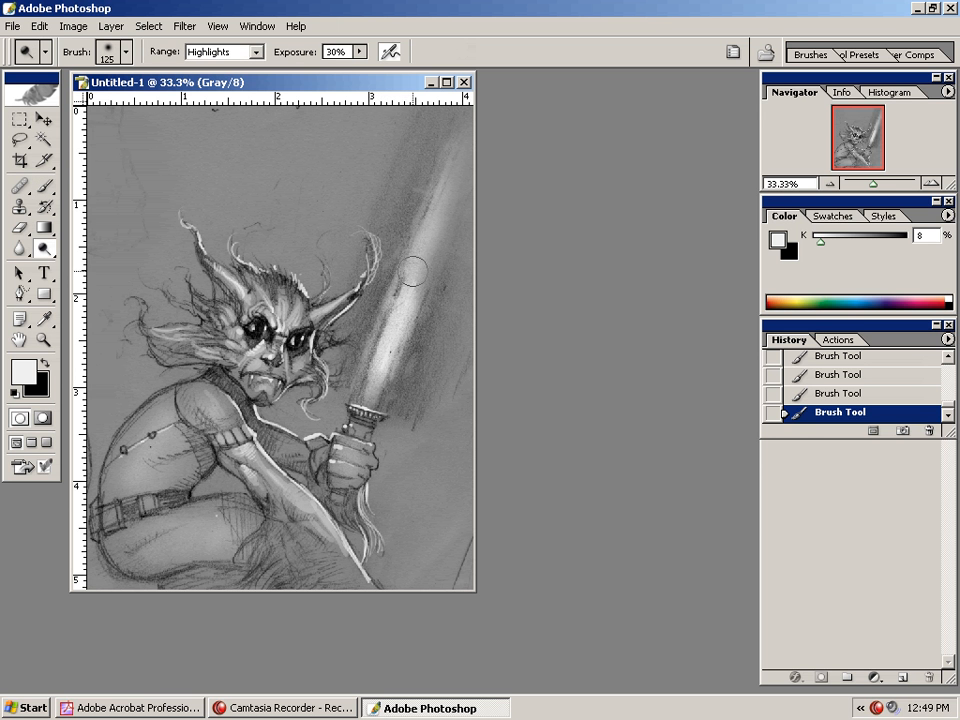
pyautogui.moveTo(413, 272)
pyautogui.mouseDown()
pyautogui.moveTo(454, 157)
pyautogui.moveTo(410, 300)
pyautogui.mouseUp()
pyautogui.moveTo(455, 162); pyautogui.dragTo(403, 338)
pyautogui.moveTo(432, 225); pyautogui.dragTo(376, 395)
pyautogui.moveTo(393, 290)
pyautogui.mouseDown()
pyautogui.moveTo(380, 378)
pyautogui.moveTo(373, 311)
pyautogui.moveTo(422, 290)
pyautogui.moveTo(432, 259)
pyautogui.moveTo(431, 298)
pyautogui.mouseUp()
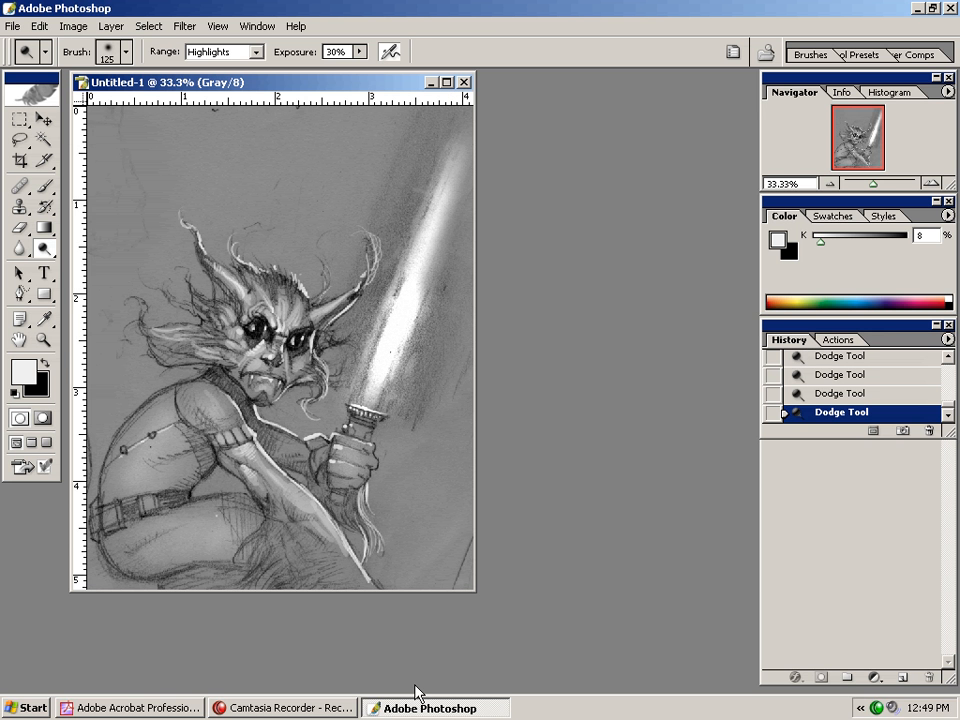
# - Dodge small glowing spots around the blade's base with a reduced brush and set the brush size to 80 px
pyautogui.press('[')
pyautogui.press('[')
pyautogui.press('[')
pyautogui.press('[')
pyautogui.press('[')
pyautogui.press('[')
pyautogui.press('[')
pyautogui.press('[')
pyautogui.press('[')
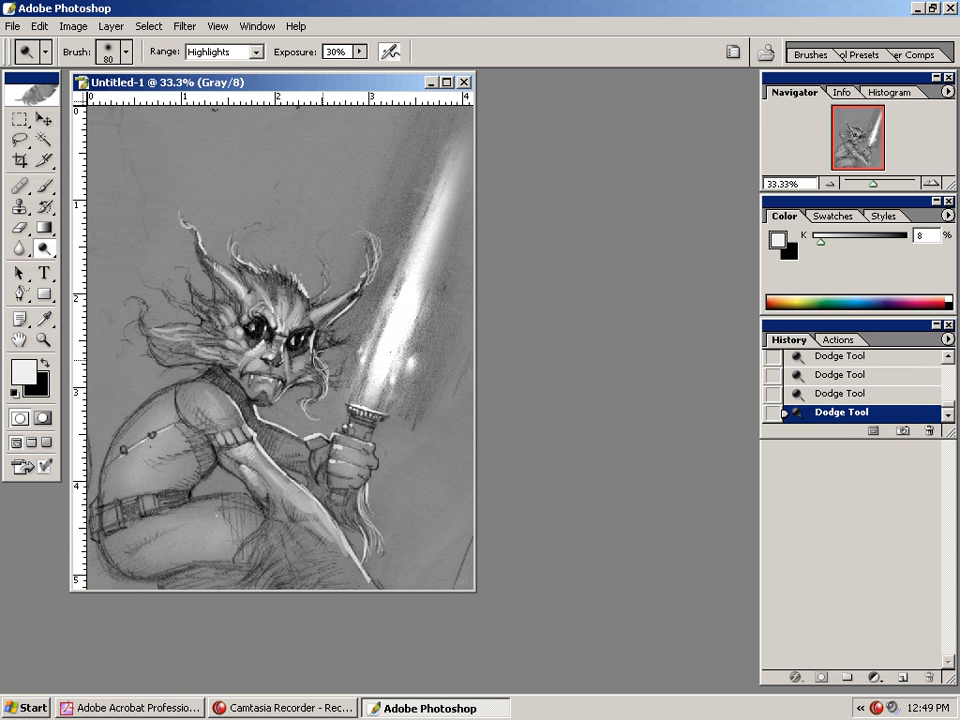
pyautogui.press(']')
pyautogui.press(']')
pyautogui.press(']')
pyautogui.press(']')
pyautogui.press(']')
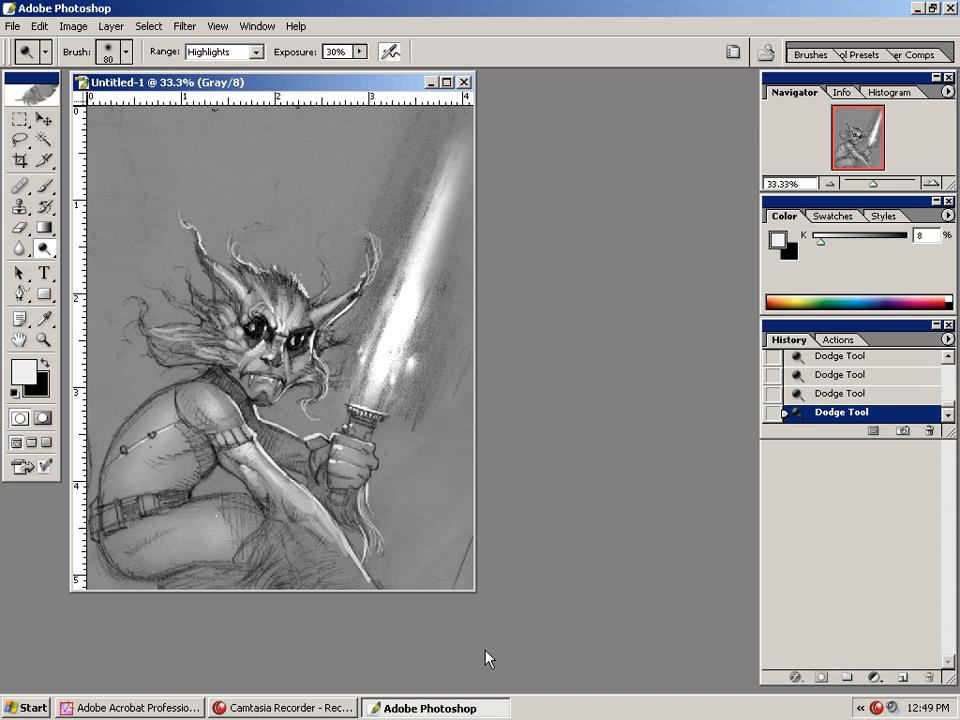
# - Draw a light highlight on the belt pouch with the Pencil tool at 10 px
pyautogui.press('b')
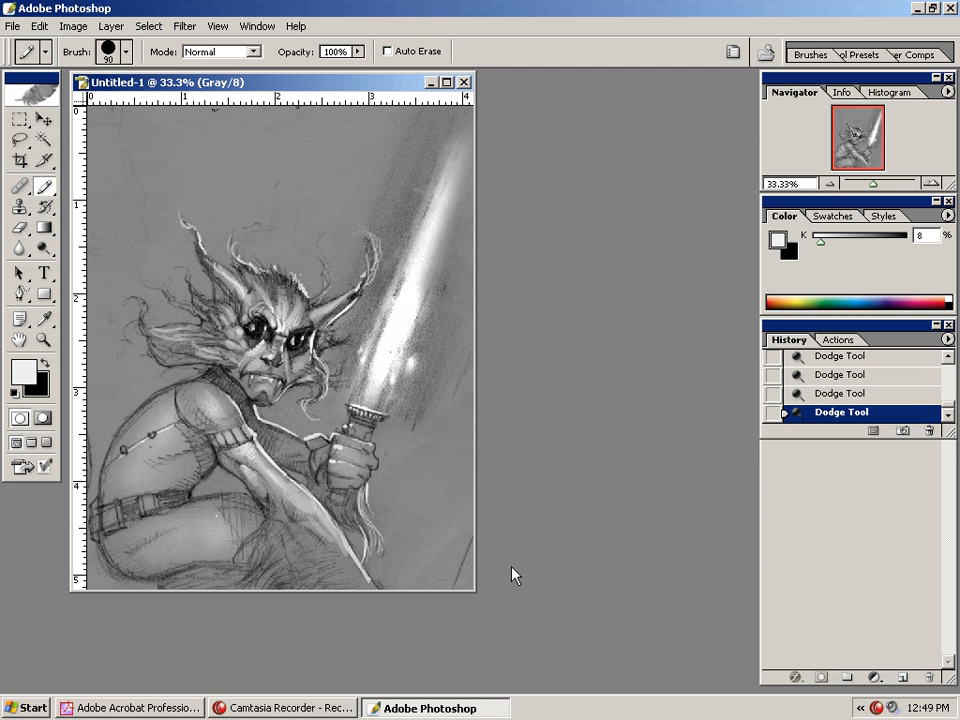
pyautogui.press('[')
pyautogui.press('[')
pyautogui.press('[')
pyautogui.press('[')
pyautogui.press('[')
pyautogui.press('[')
pyautogui.press('[')
pyautogui.press('[')
pyautogui.moveTo(143, 498); pyautogui.dragTo(151, 497)
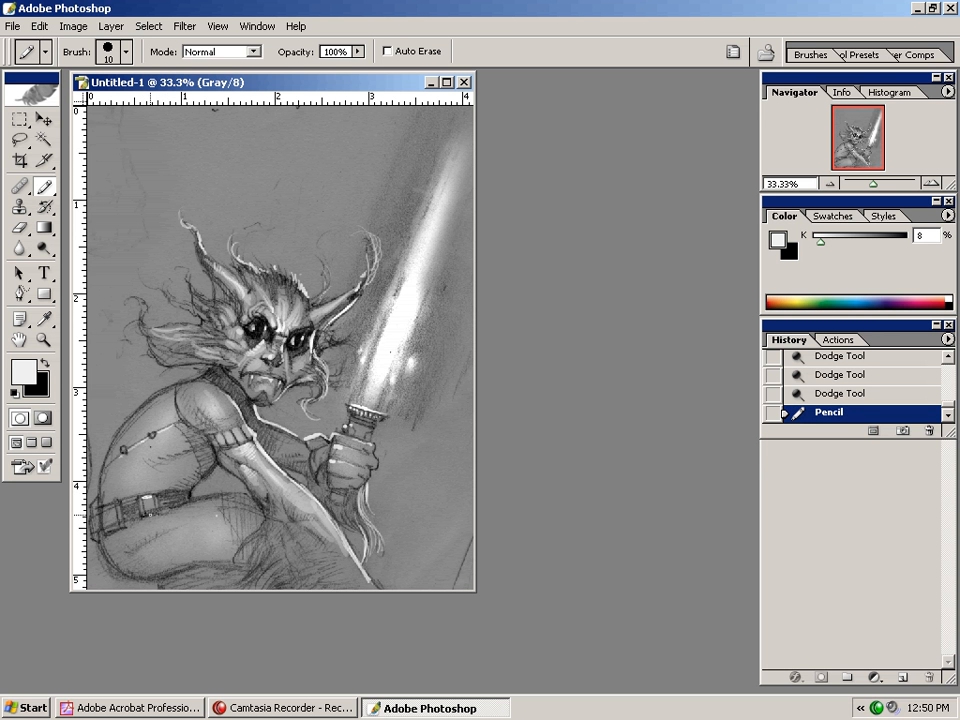
# - Paint light highlights on the belt and pouches with a 9 px brush, and hatched highlights on the torso, thigh and arms at 20 px
pyautogui.hotkey('shift', 'b')
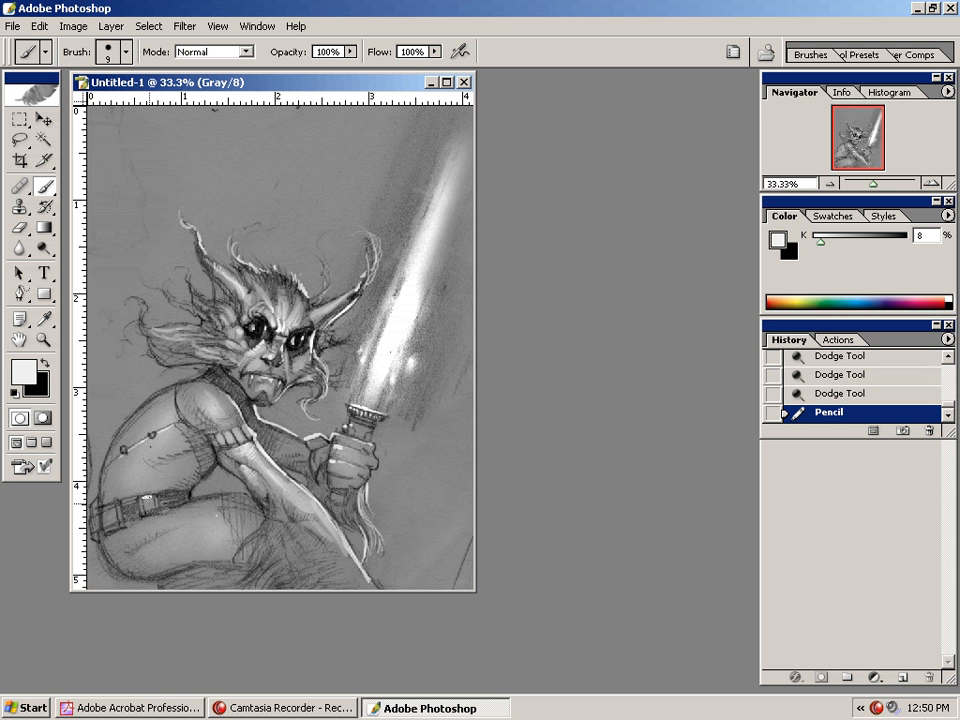
pyautogui.click(152, 498)
pyautogui.click(146, 506)
pyautogui.click(145, 504)
pyautogui.click(143, 502)
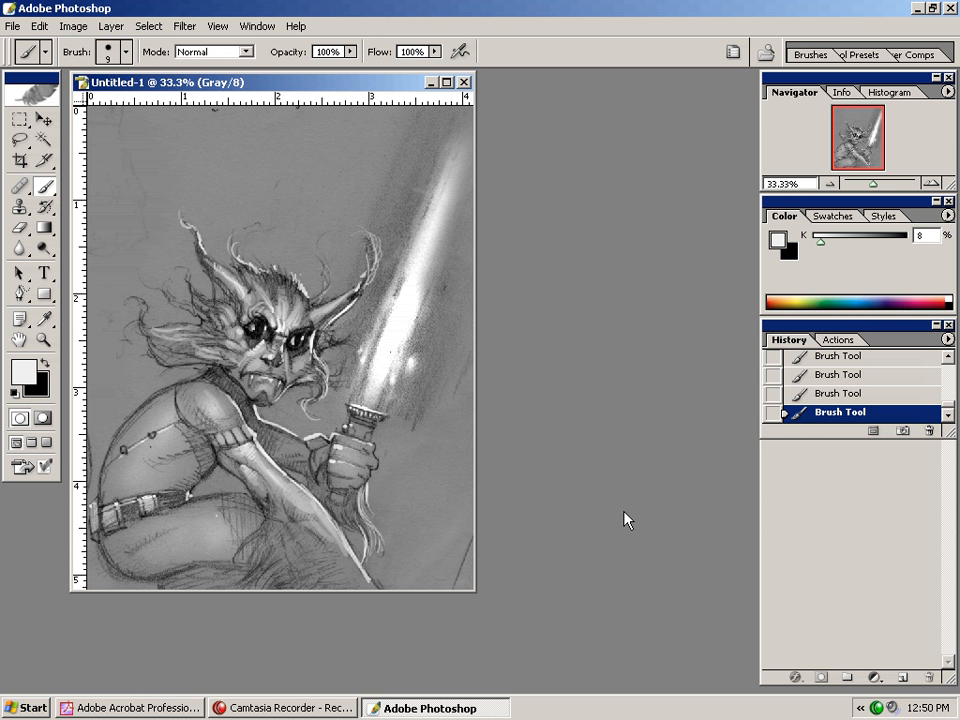
pyautogui.press(']')
pyautogui.press(']')
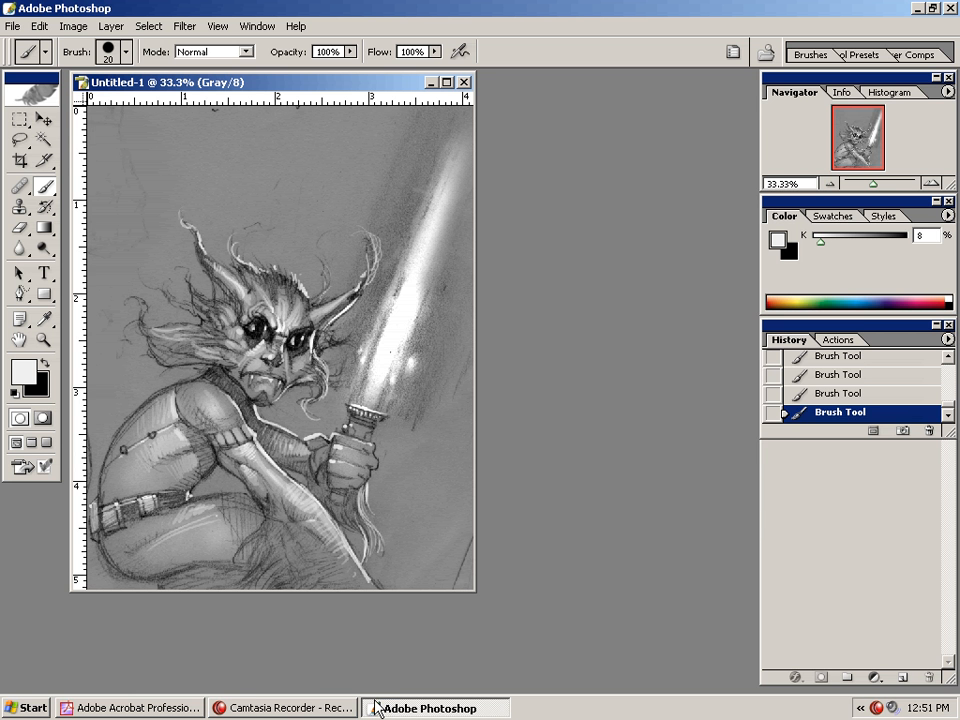
pyautogui.hotkey('ctrl', 'l')
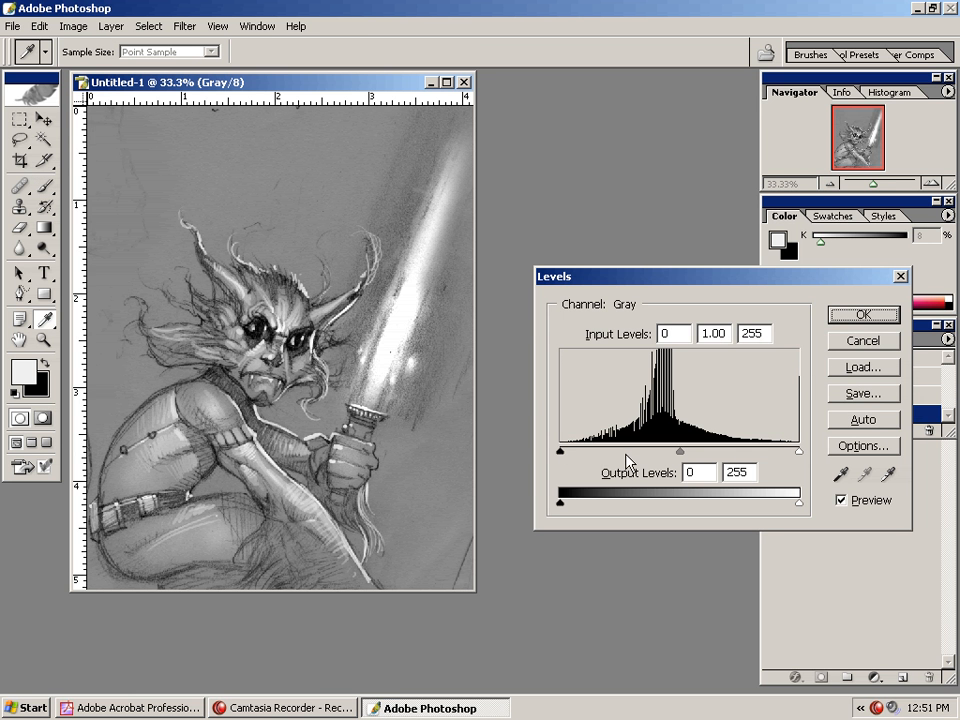
pyautogui.moveTo(562, 452)
pyautogui.mouseDown()
pyautogui.moveTo(617, 455)
pyautogui.moveTo(549, 461)
pyautogui.mouseUp()
pyautogui.moveTo(799, 452); pyautogui.dragTo(718, 462)
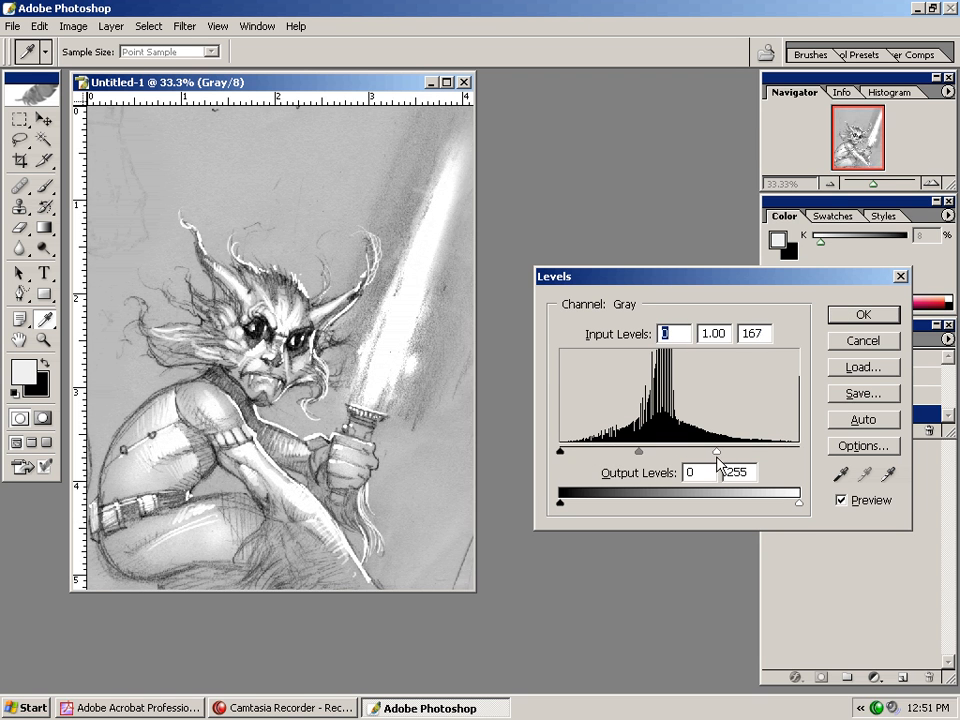
pyautogui.moveTo(639, 454)
pyautogui.mouseDown()
pyautogui.moveTo(695, 456)
pyautogui.moveTo(645, 454)
pyautogui.mouseUp()
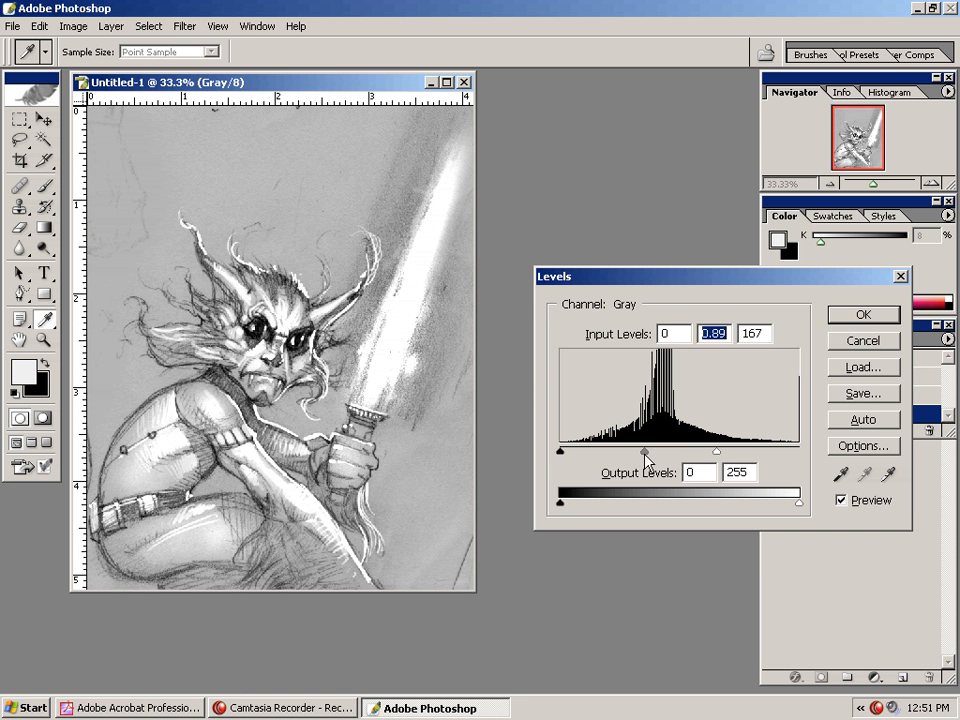
pyautogui.click(863, 341)
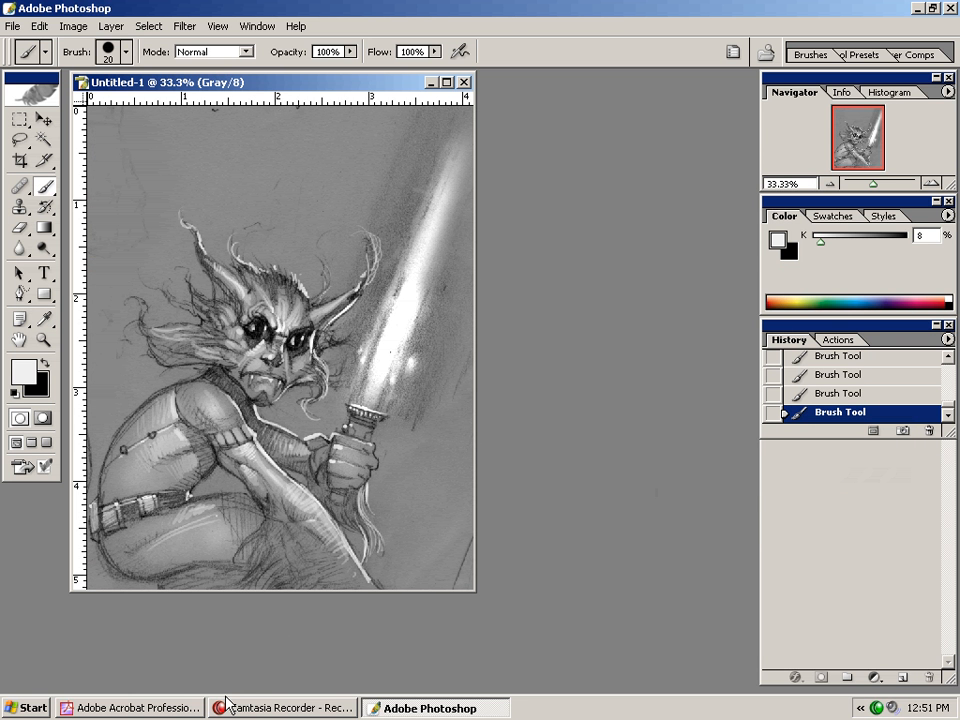
# - Burn shading beside the face, around the neck and down to the upper arm with a 150 px brush on highlights at 30% exposure
pyautogui.press('o')
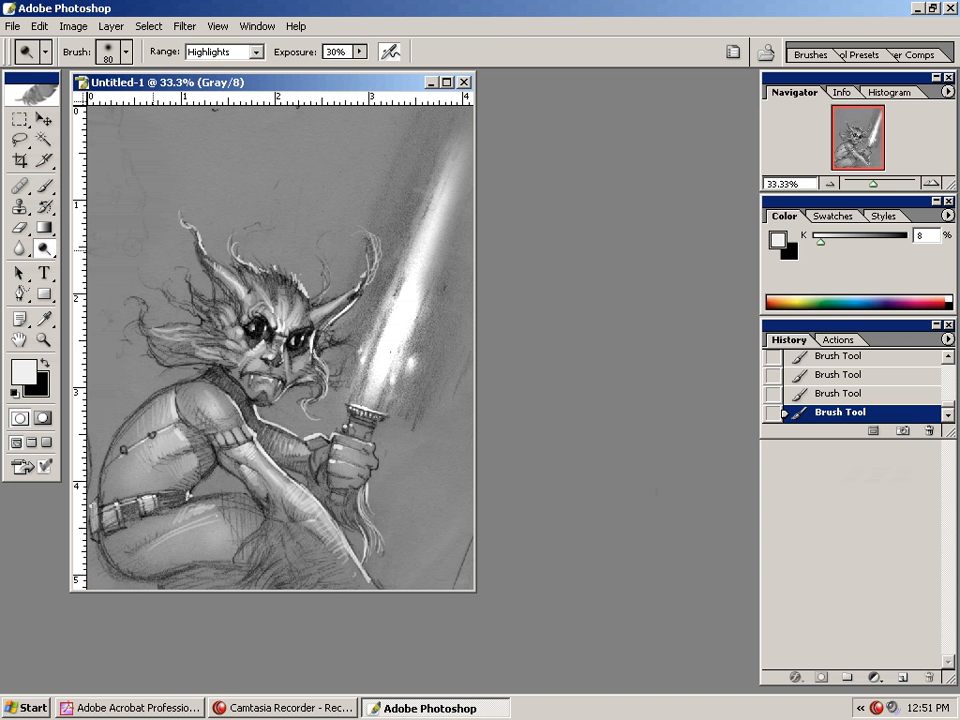
pyautogui.press(']')
pyautogui.press(']')
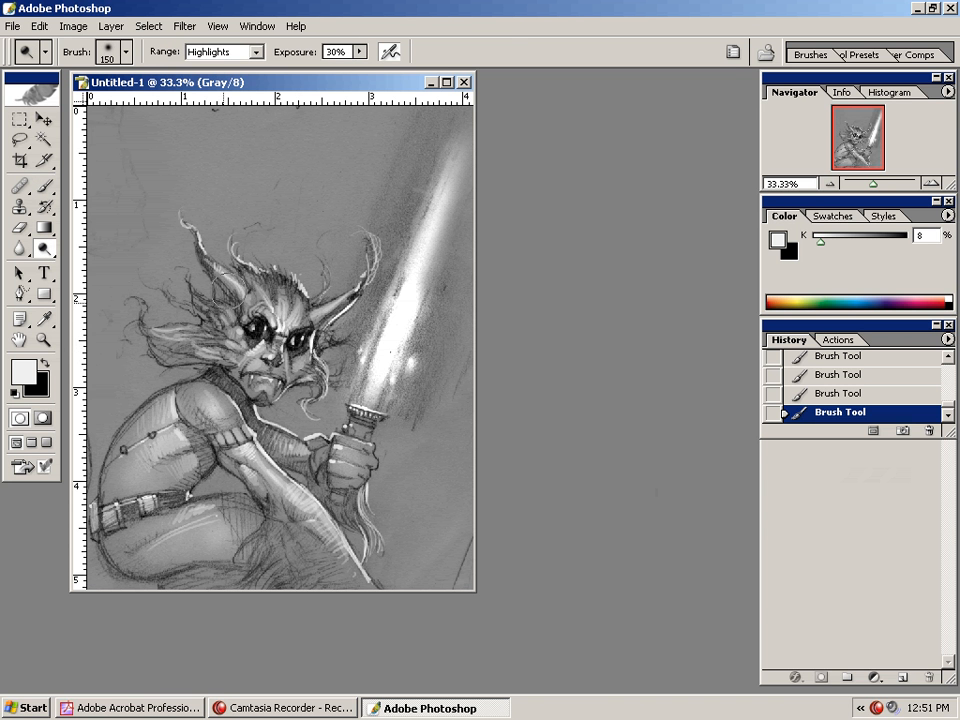
pyautogui.keyDown('alt'); pyautogui.click(228, 345); pyautogui.keyUp('alt')
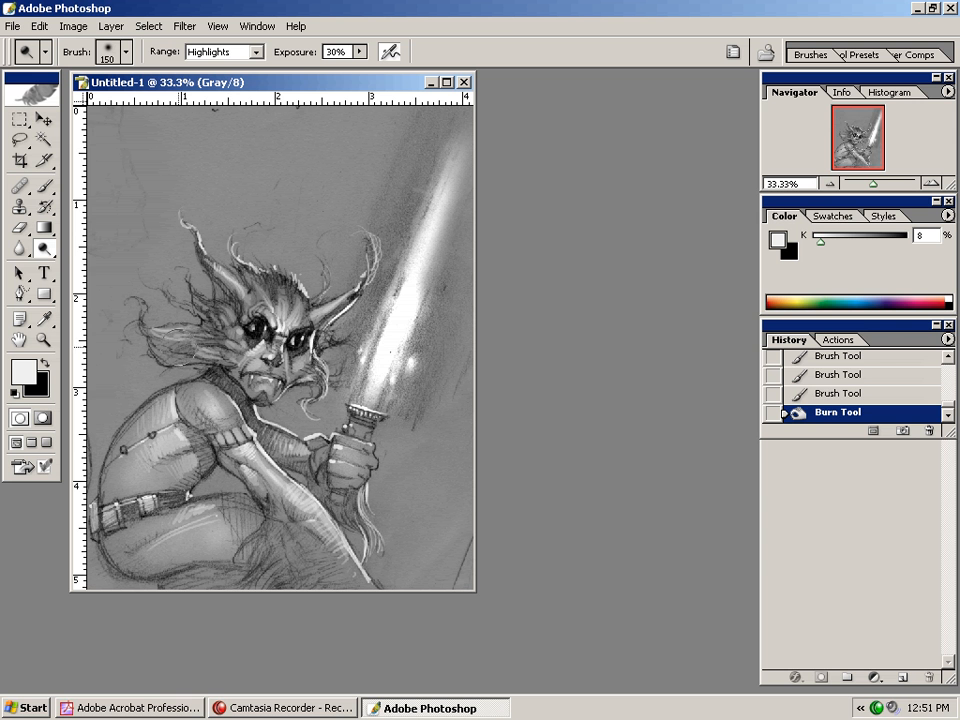
pyautogui.keyDown('alt'); pyautogui.click(228, 365); pyautogui.keyUp('alt')
pyautogui.keyDown('alt'); pyautogui.click(230, 386); pyautogui.keyUp('alt')
pyautogui.moveTo(258, 435); pyautogui.dragTo(267, 456)
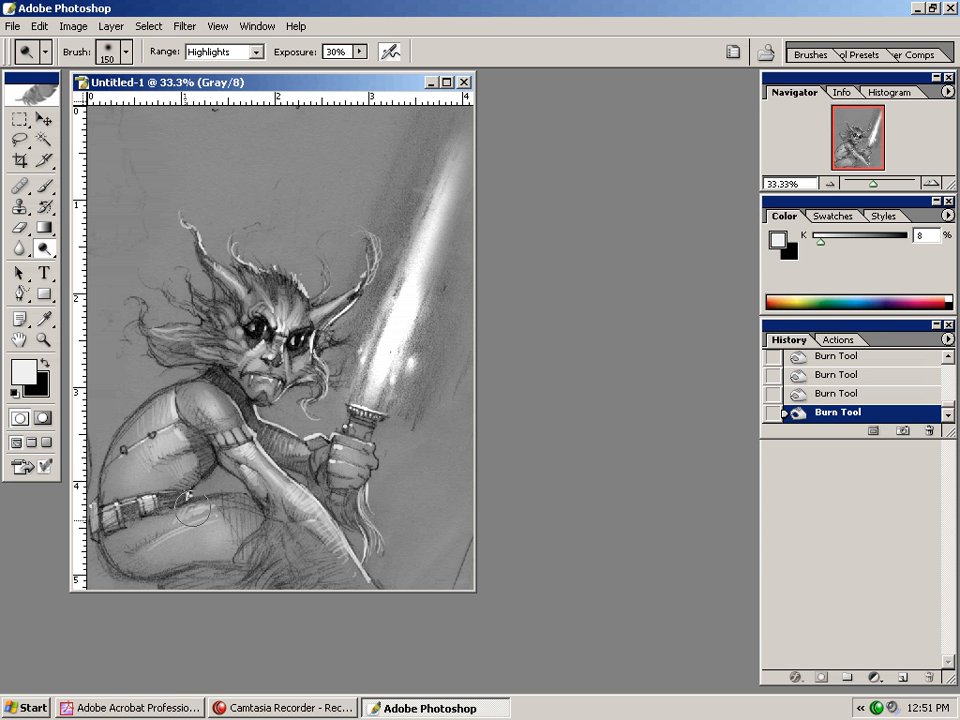
# - Burn the underside of the thigh and the shadow area below the forearm along the drawing's lower edge
pyautogui.moveTo(118, 553)
pyautogui.mouseDown()
pyautogui.moveTo(283, 575)
pyautogui.moveTo(288, 548)
pyautogui.moveTo(320, 553)
pyautogui.mouseUp()
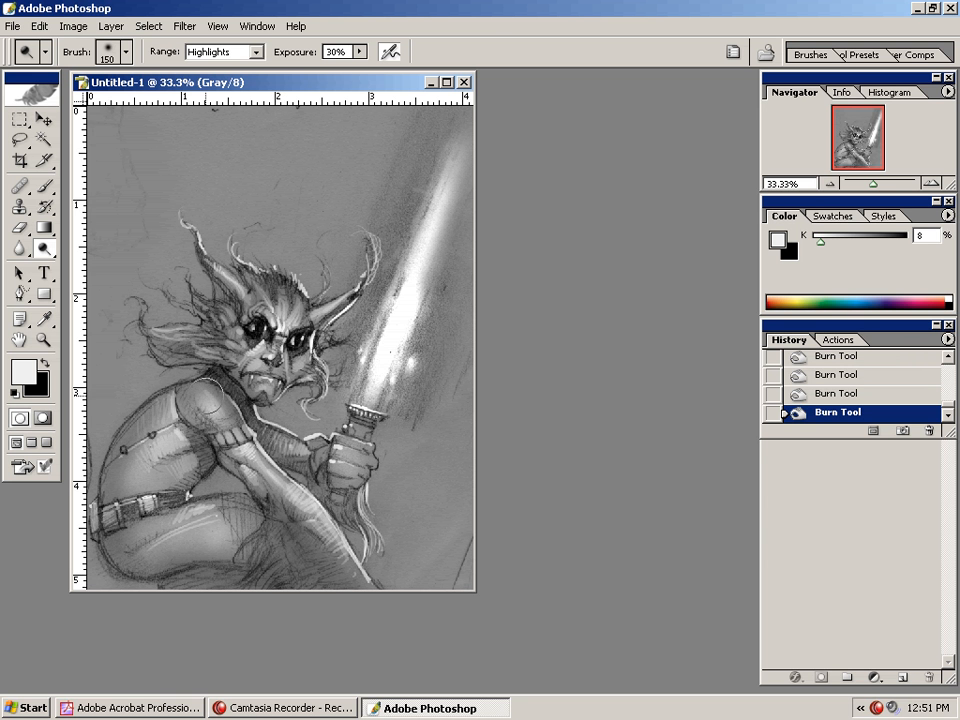
pyautogui.moveTo(140, 555)
pyautogui.mouseDown()
pyautogui.moveTo(228, 533)
pyautogui.moveTo(218, 583)
pyautogui.mouseUp()
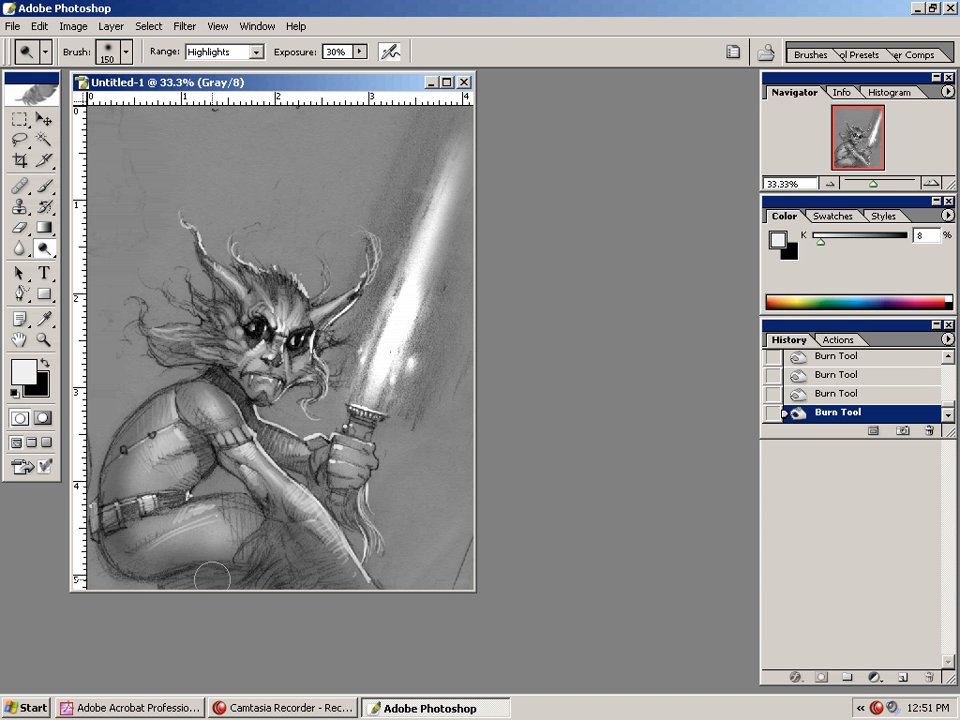
pyautogui.moveTo(308, 546); pyautogui.dragTo(326, 560)
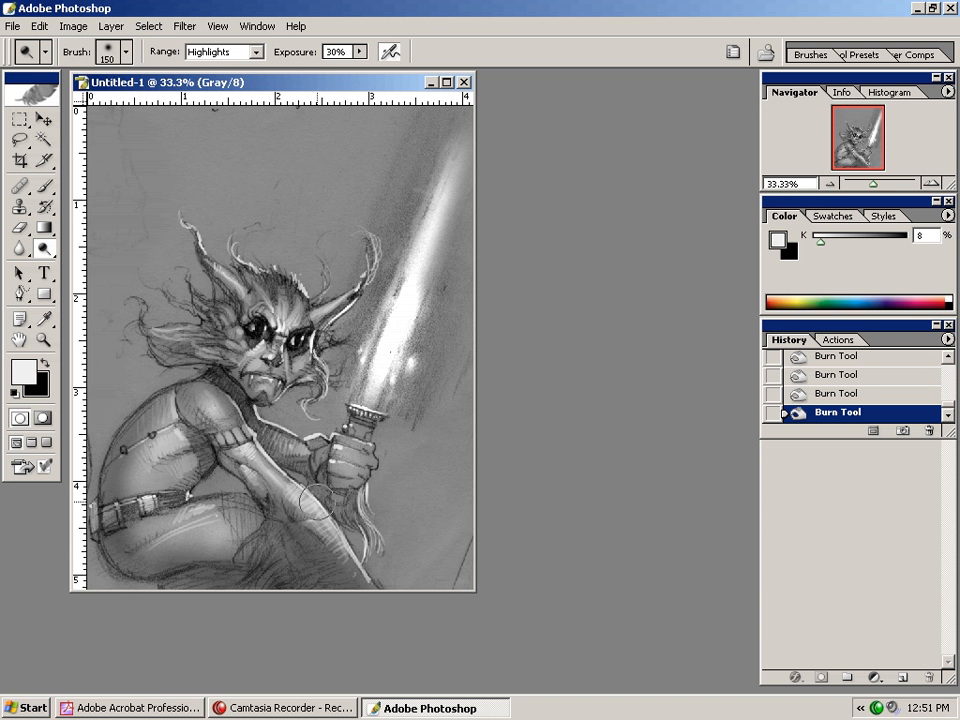